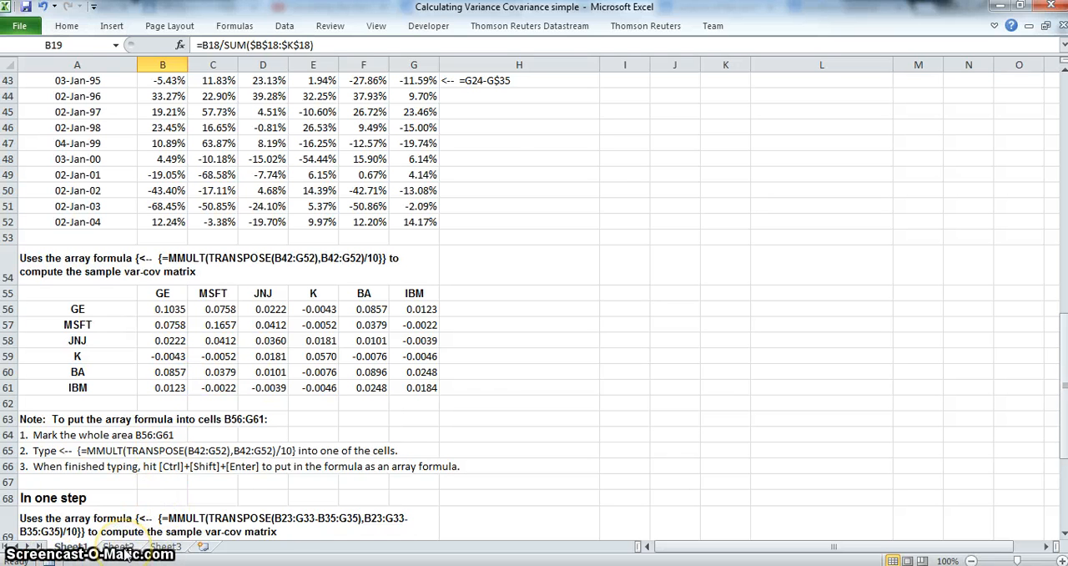
Switch to Sheet2 and inspect the weight formulas for GE and MSFT in cells I4 and I5
click(122, 549)
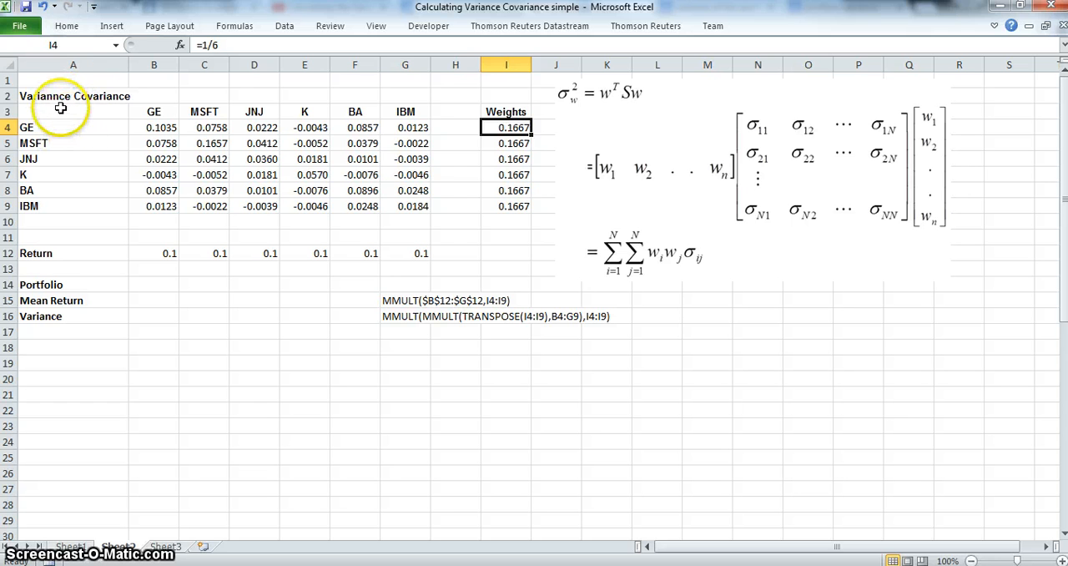
click(513, 127)
click(517, 144)
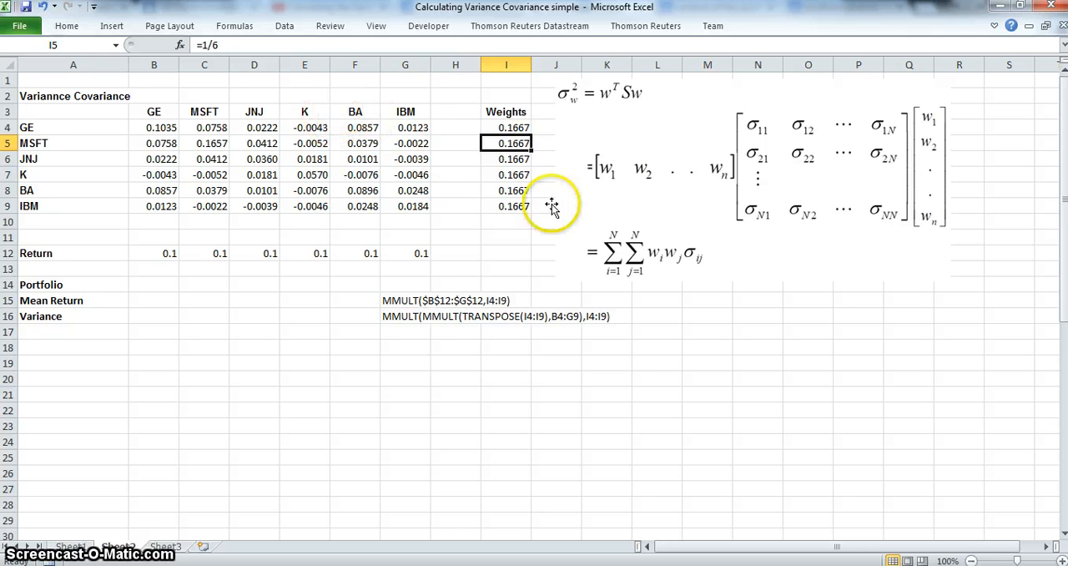
Check the total of the weights I4:I9 with a SUM formula in cell I11, and clear that cell again
click(510, 237)
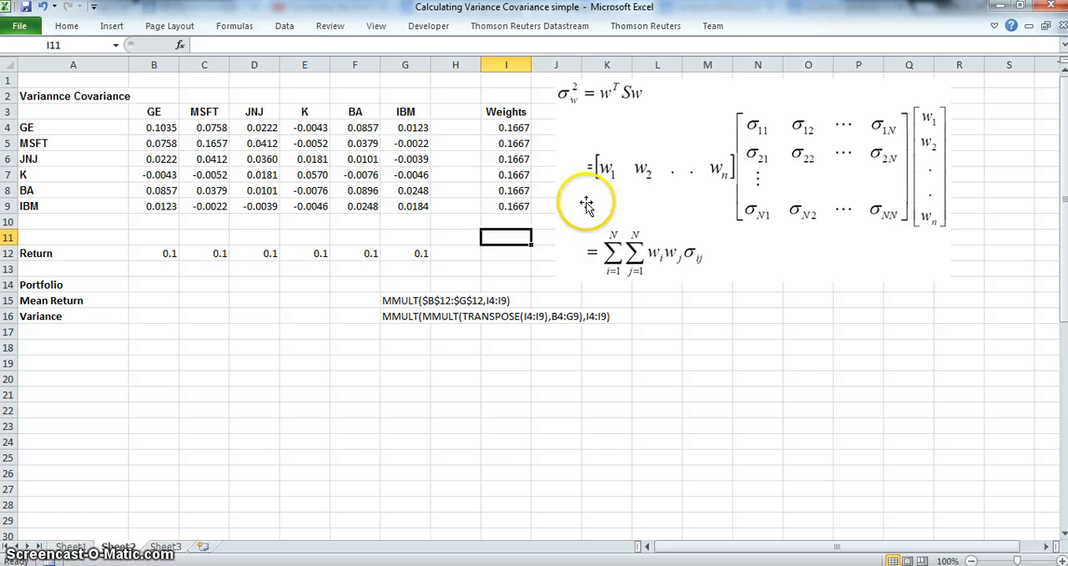
text(=sum()
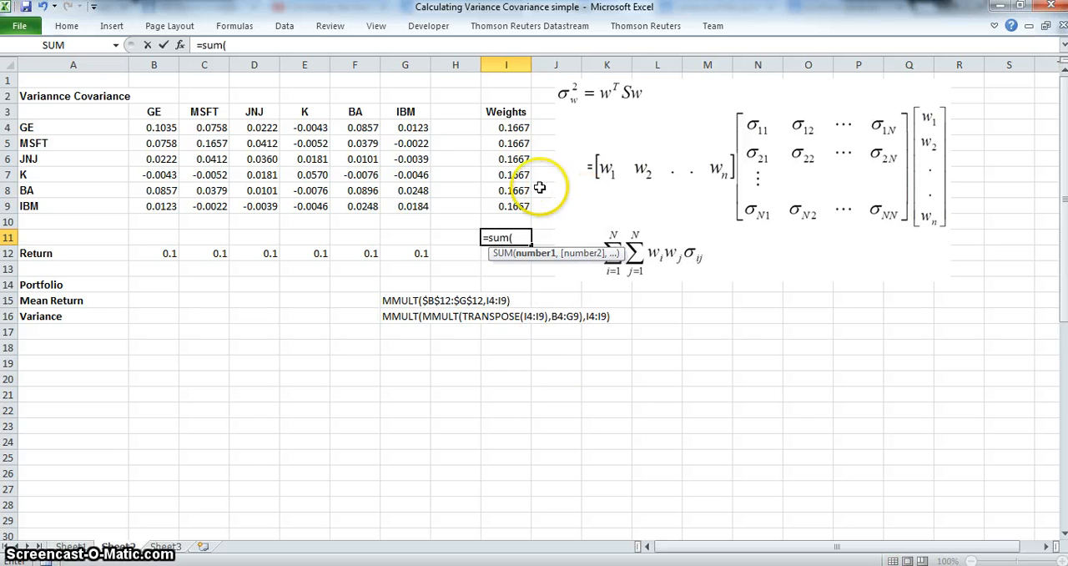
drag(503, 128, 506, 206)
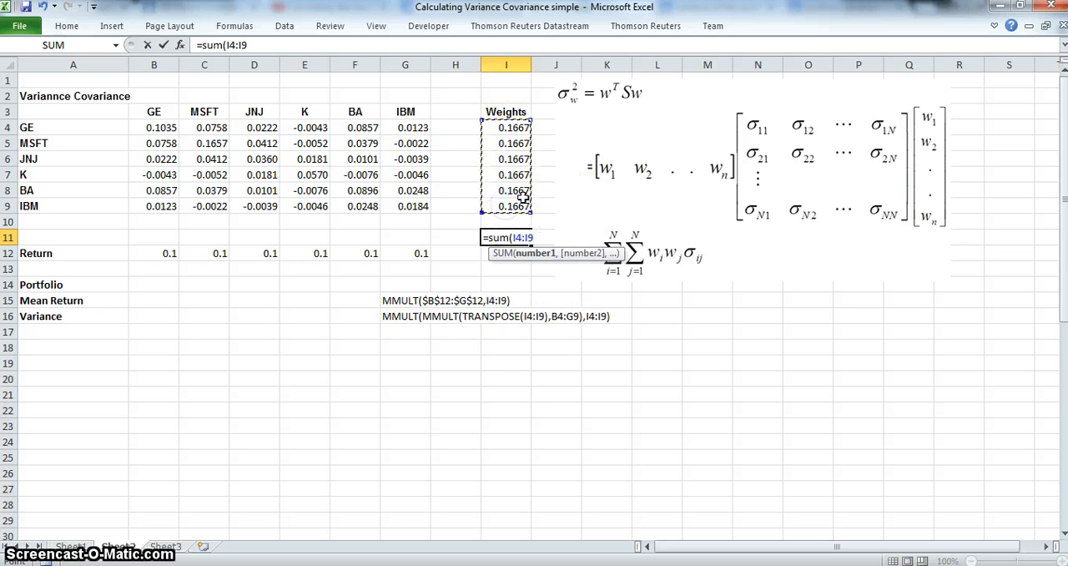
text())
key(Return)
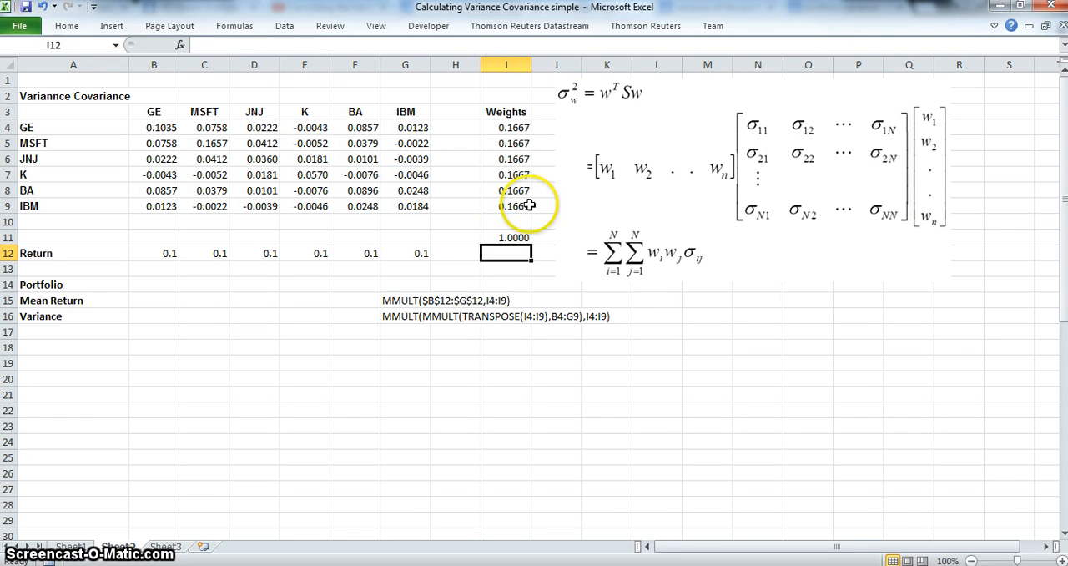
click(516, 238)
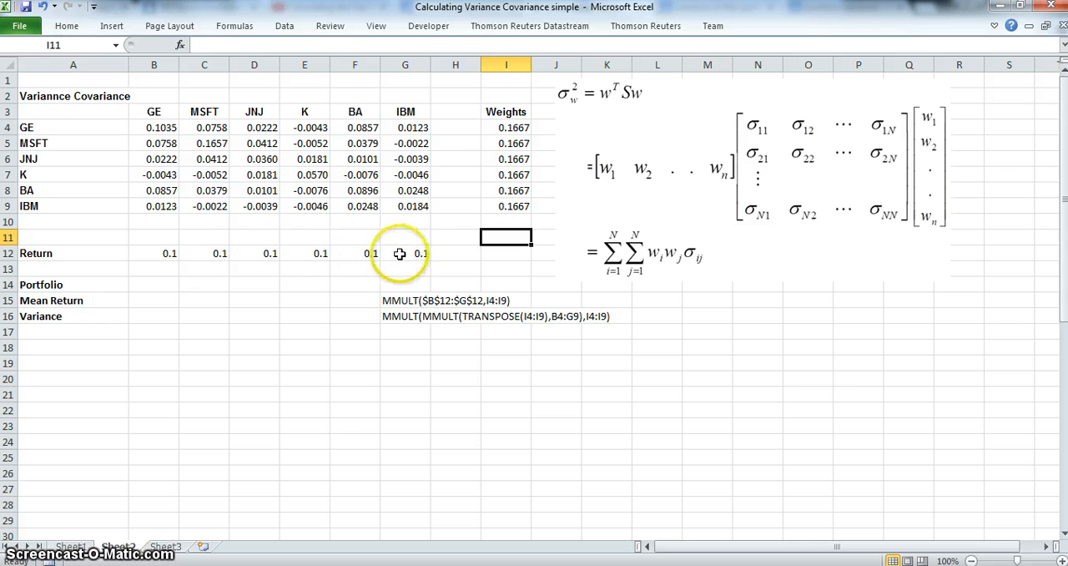
Calculate the portfolio mean return in cell B15 with the formula =MMULT(B12:G12,I4:I9)
click(161, 303)
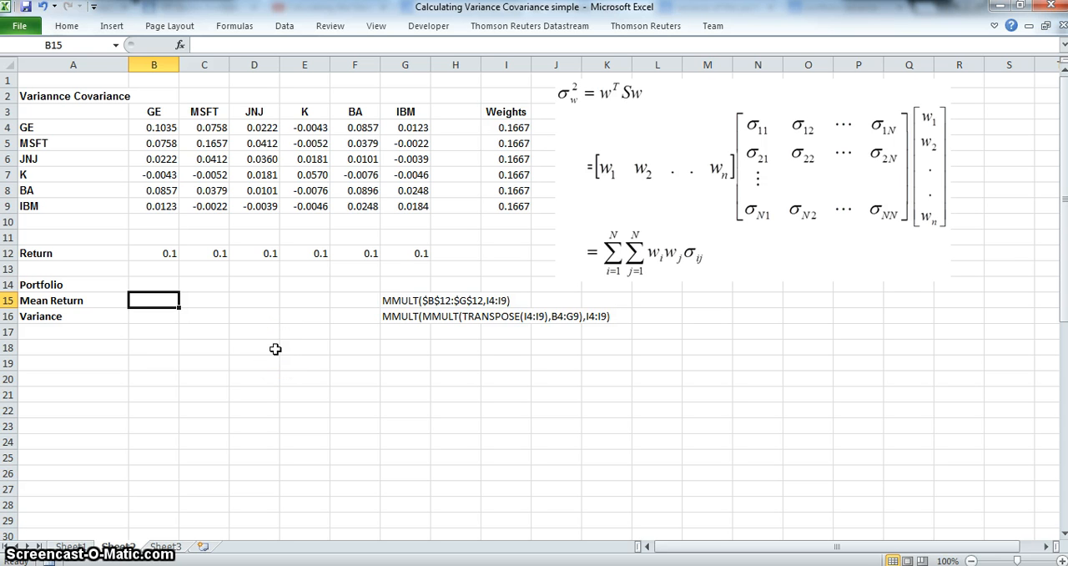
text(=)
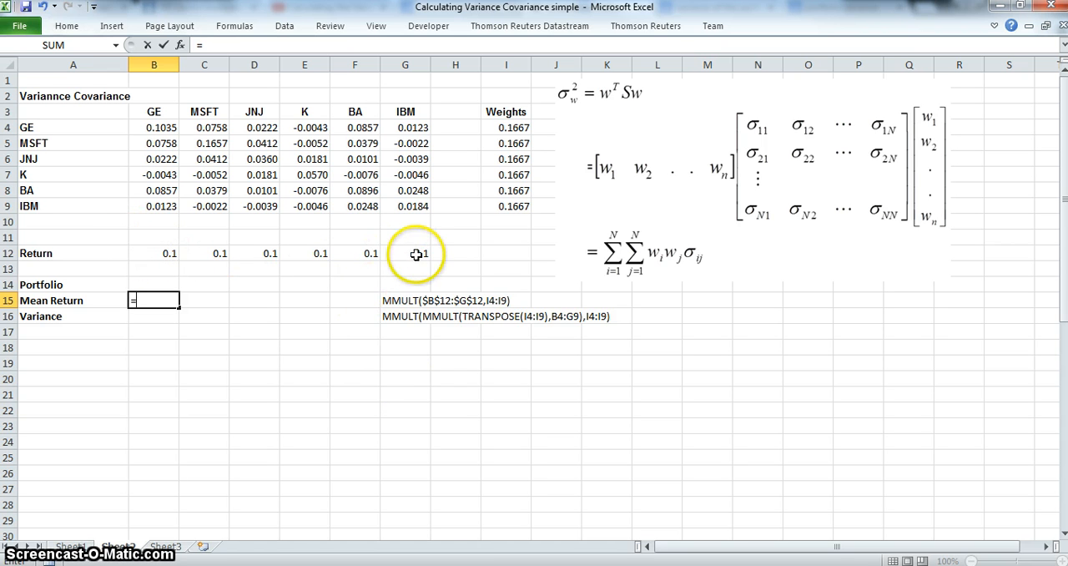
text(mmult)
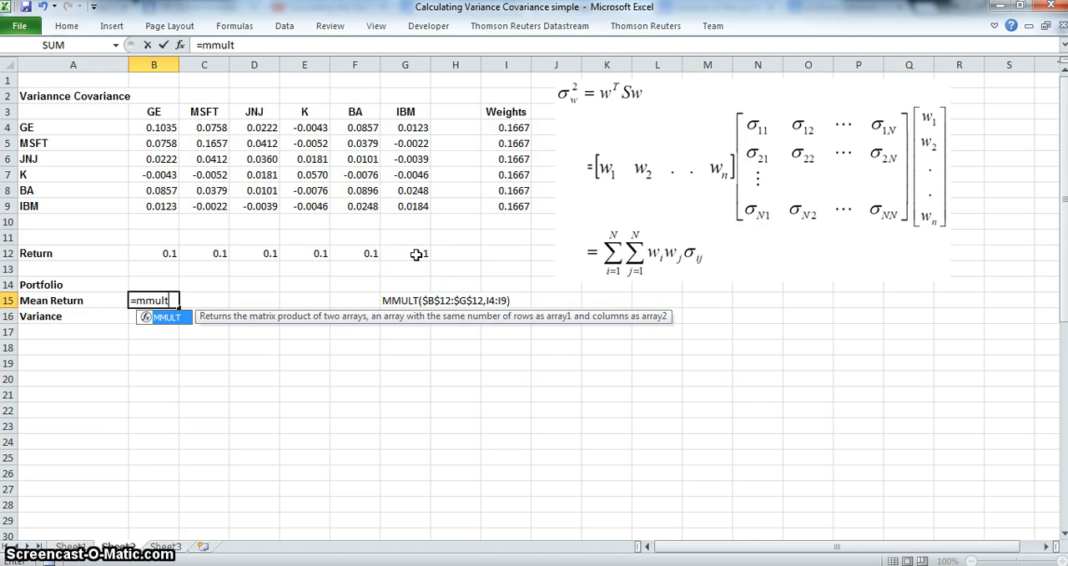
text(()
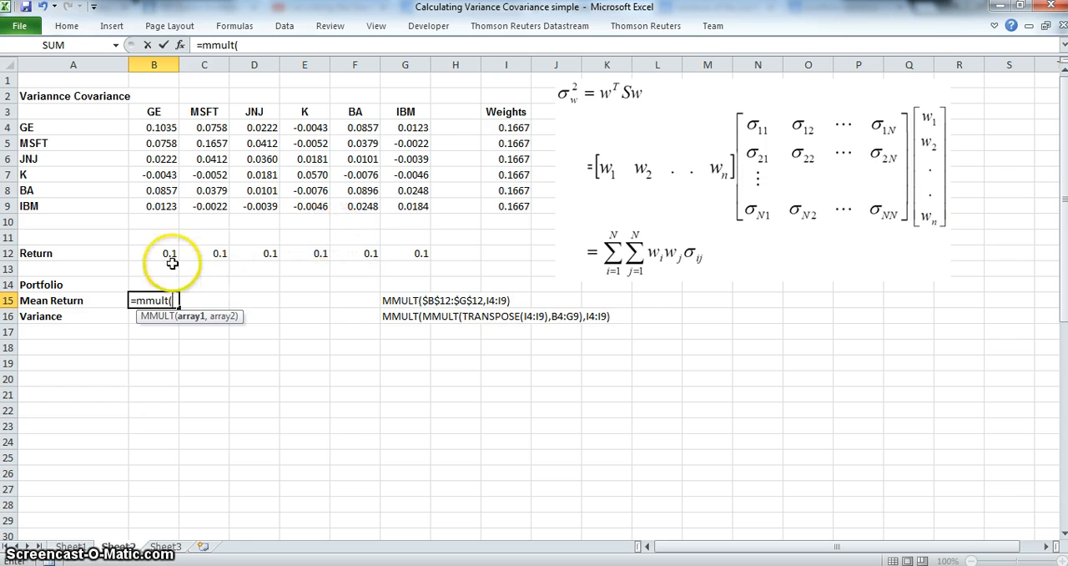
drag(166, 255, 425, 258)
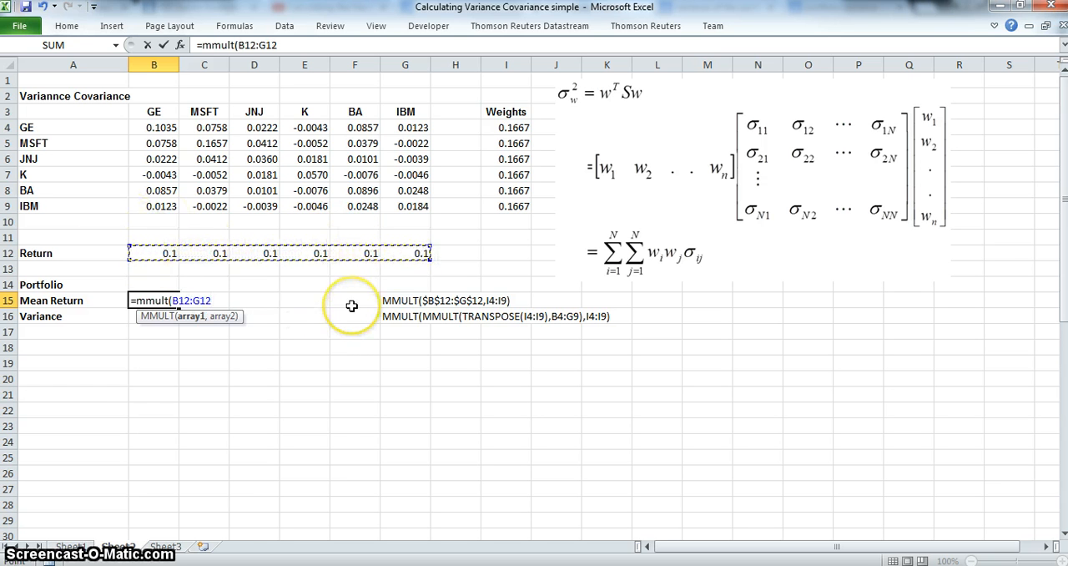
text(,)
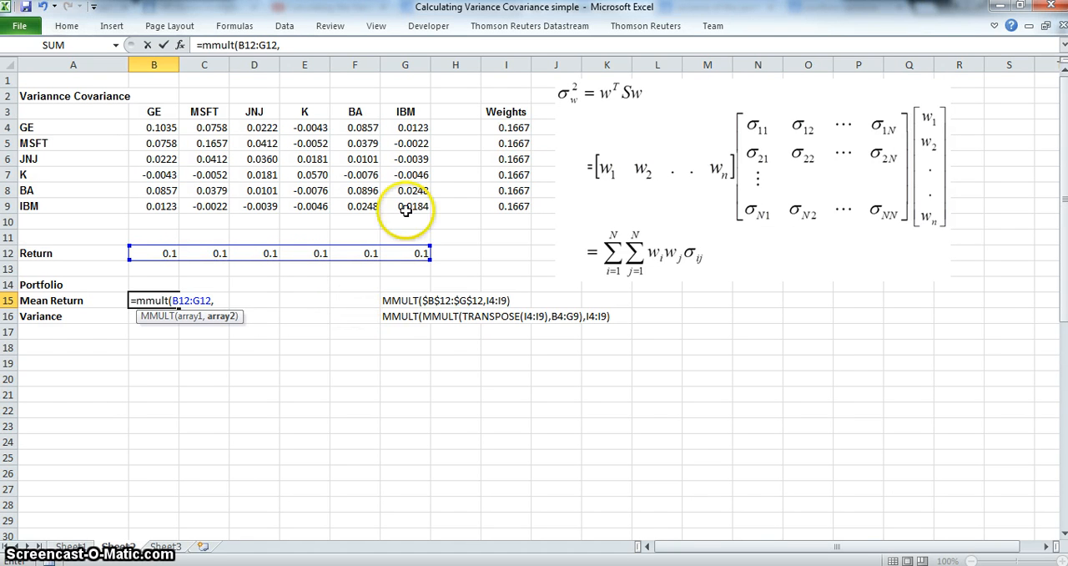
drag(505, 125, 506, 198)
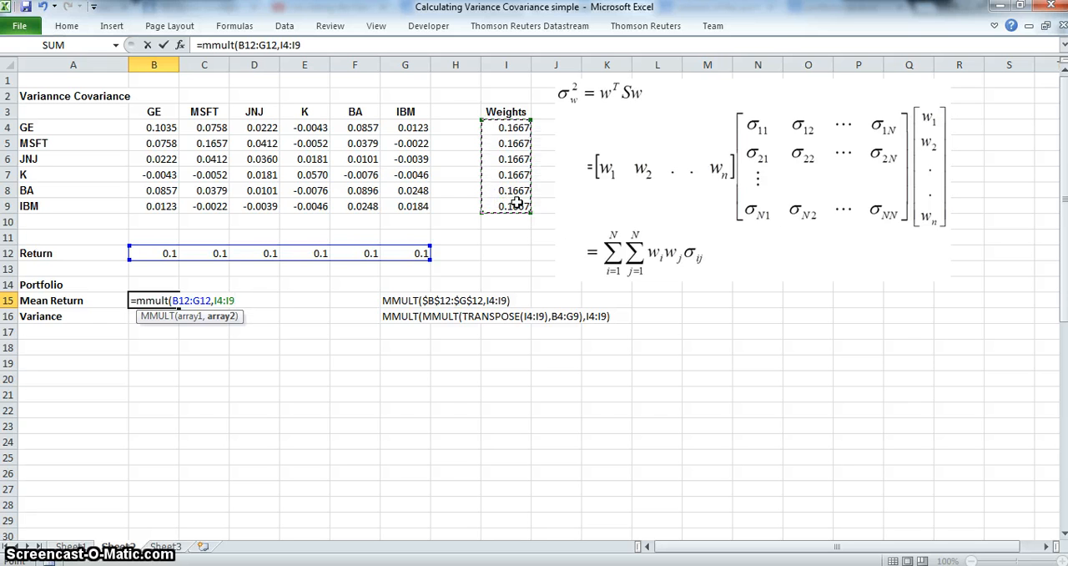
text())
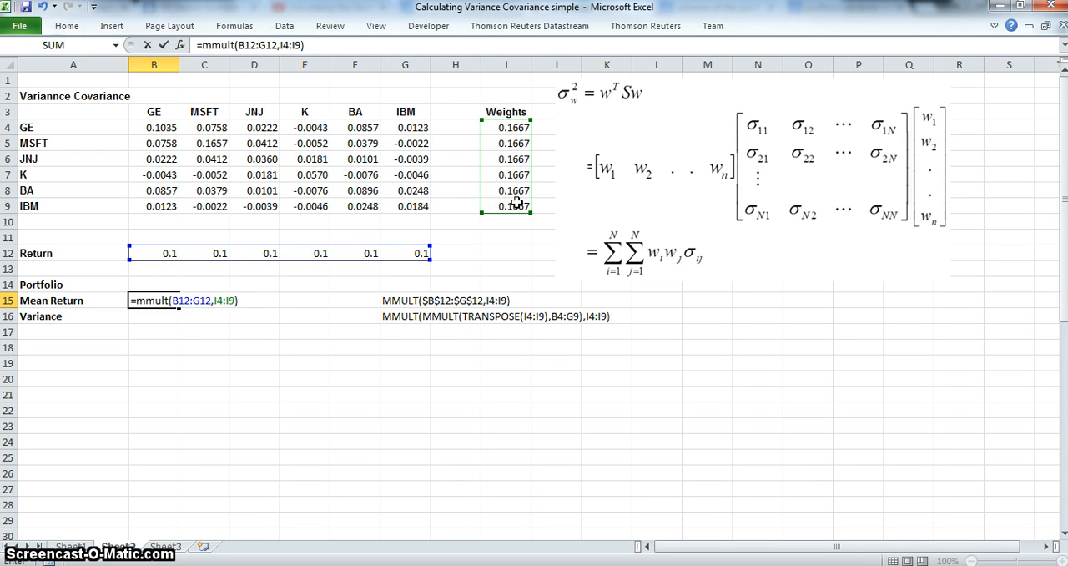
key(Return)
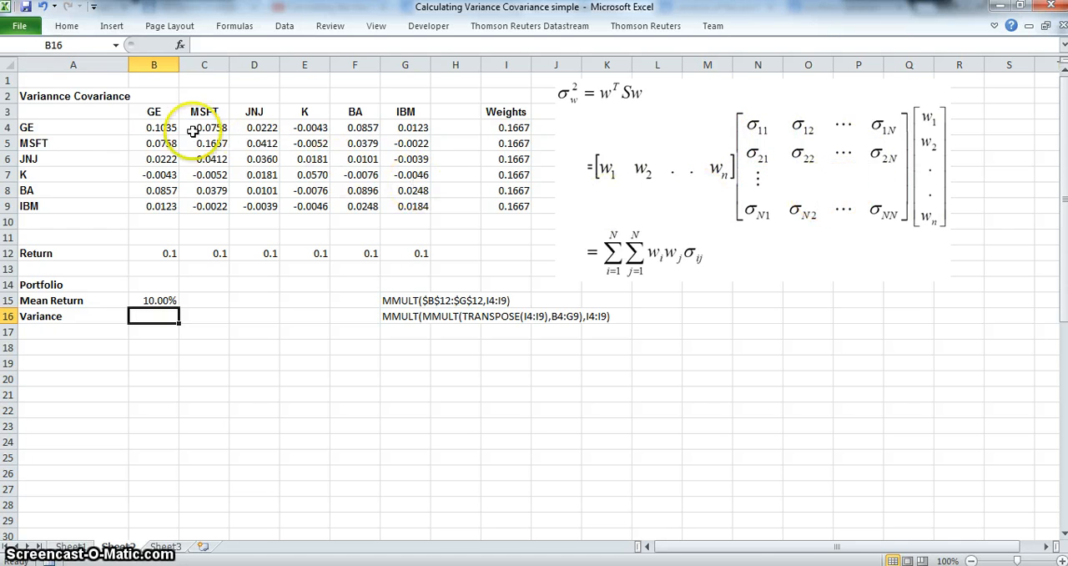
Review the variance-covariance matrix B4:G9 and begin the portfolio variance formula in cell B16 with two nested MMULT functions
drag(161, 127, 415, 207)
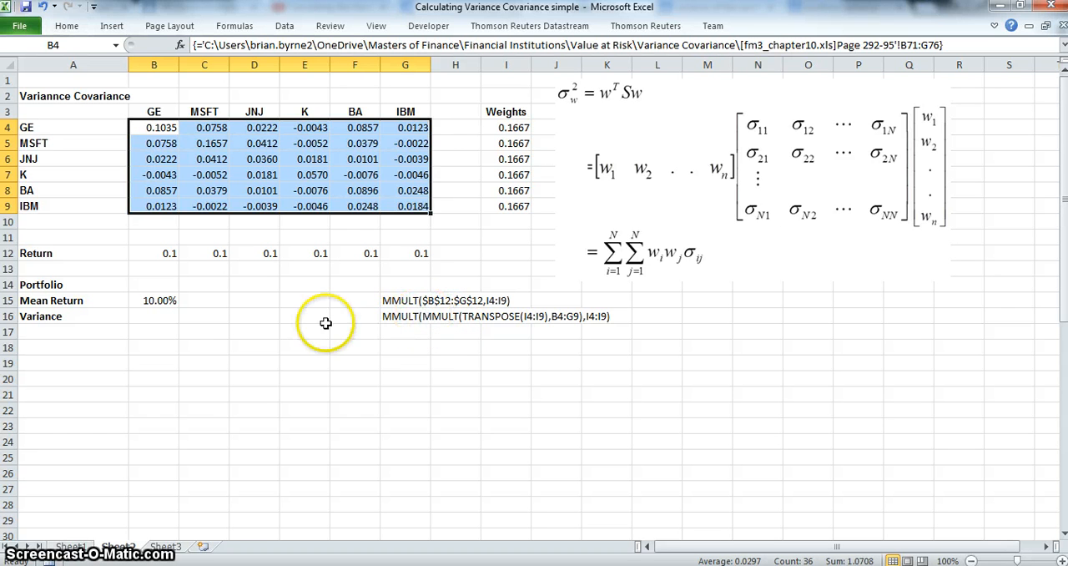
click(158, 314)
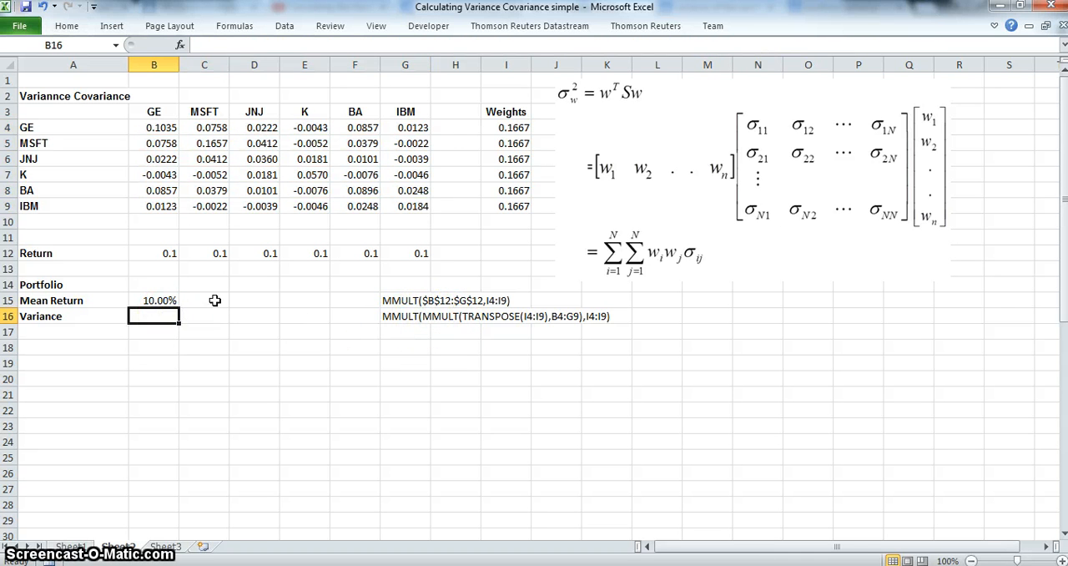
text(=mmult)
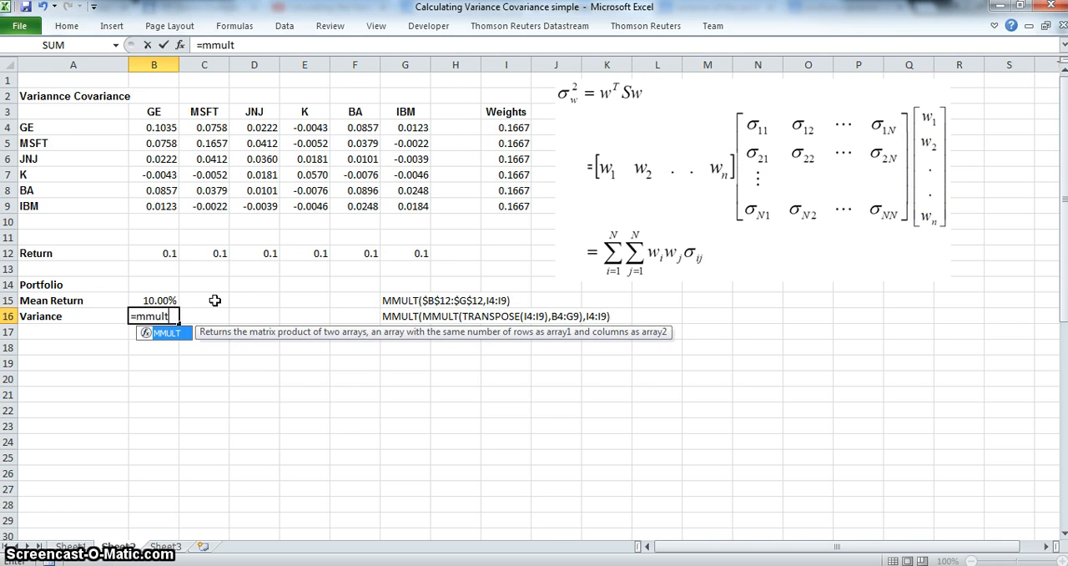
text(()
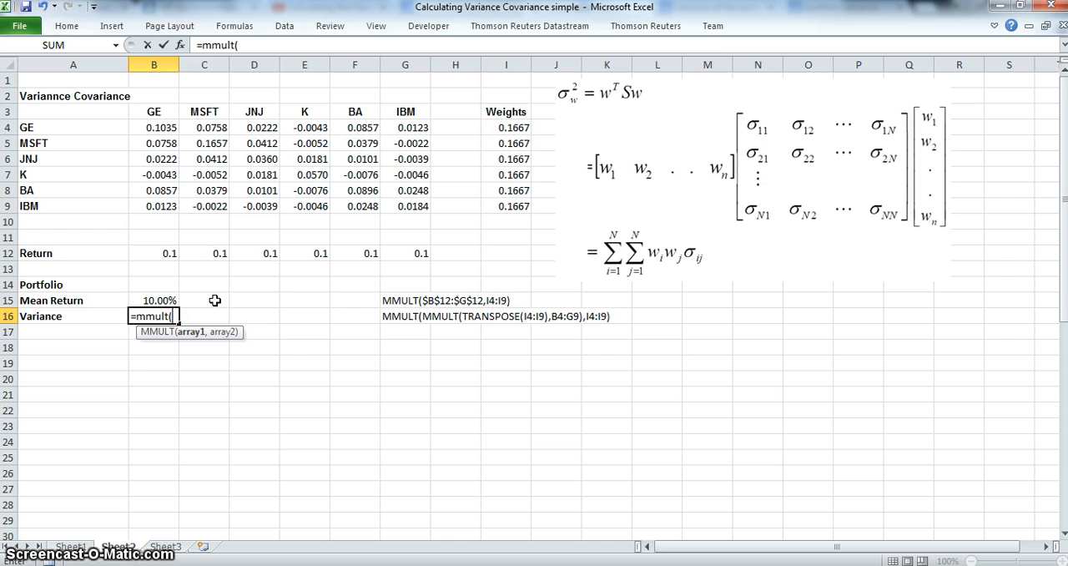
text(mu)
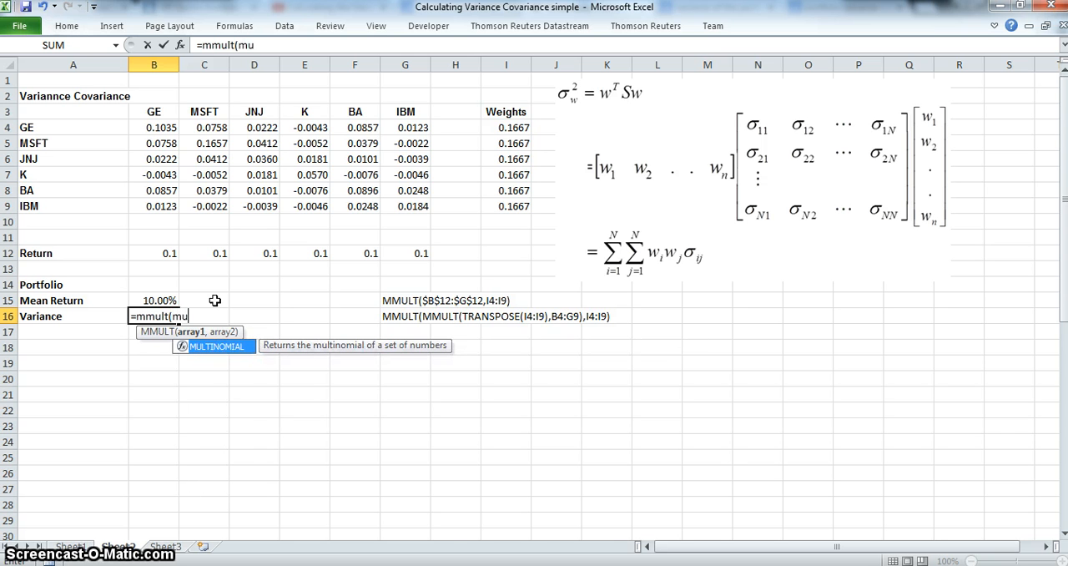
key(BackSpace)
text(m)
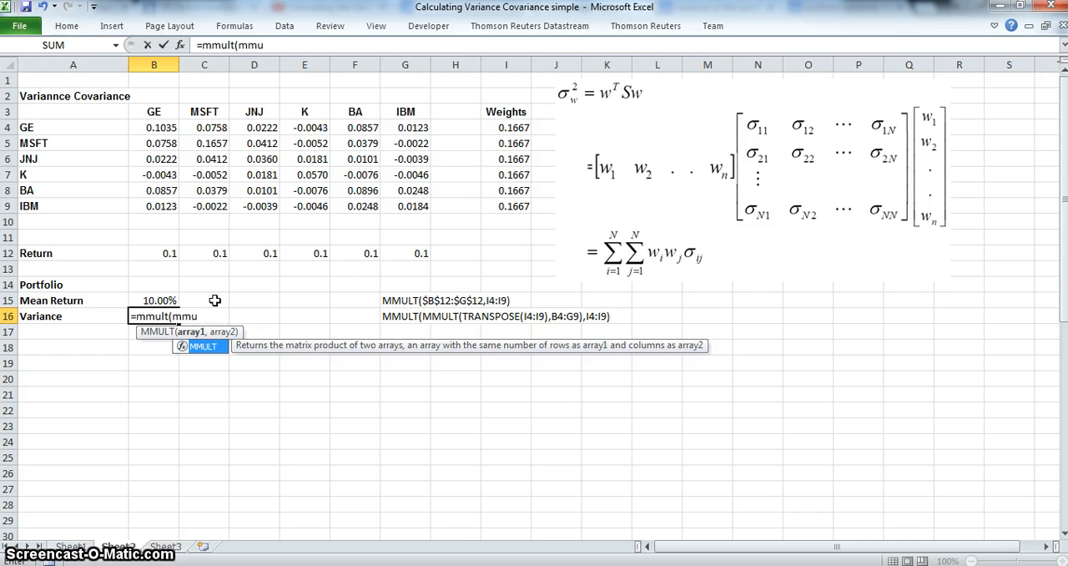
text(ult()
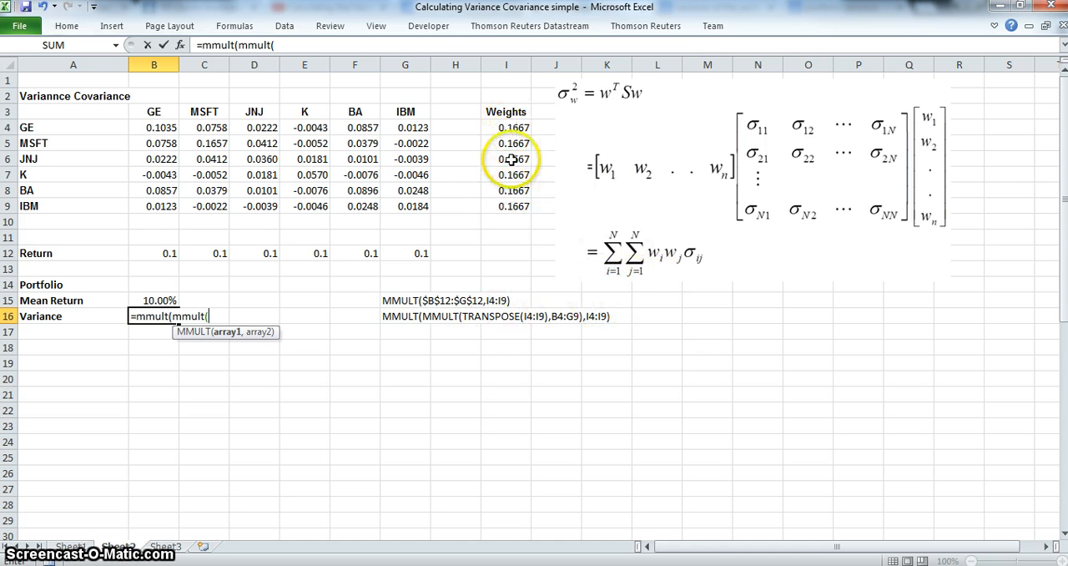
text(tranpsose()
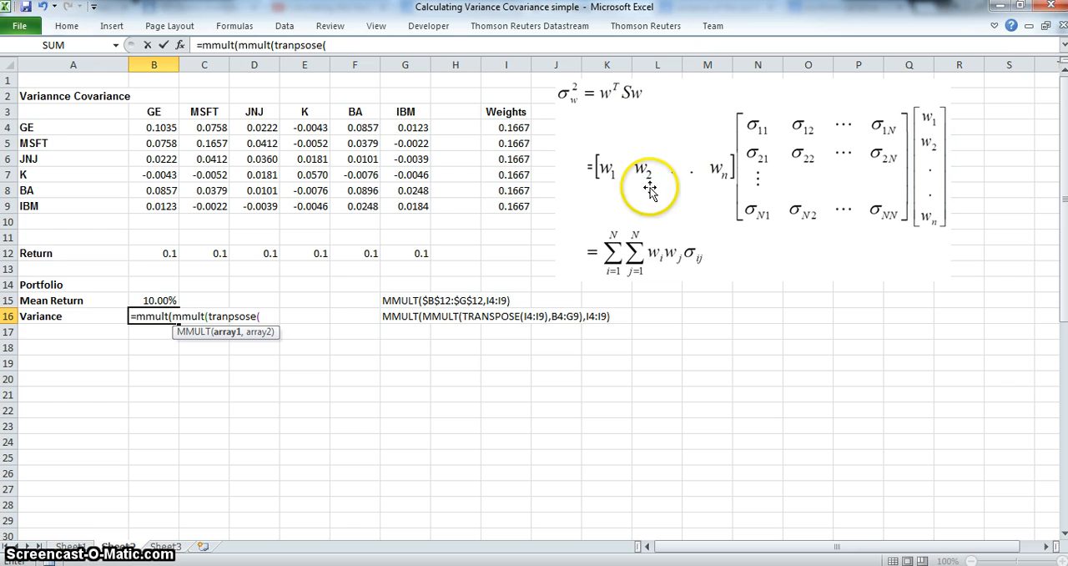
Complete the variance formula with the transpose of weights I4:I9 times matrix B4:G9, multiplied by I4:I9, and enter it
drag(510, 130, 522, 203)
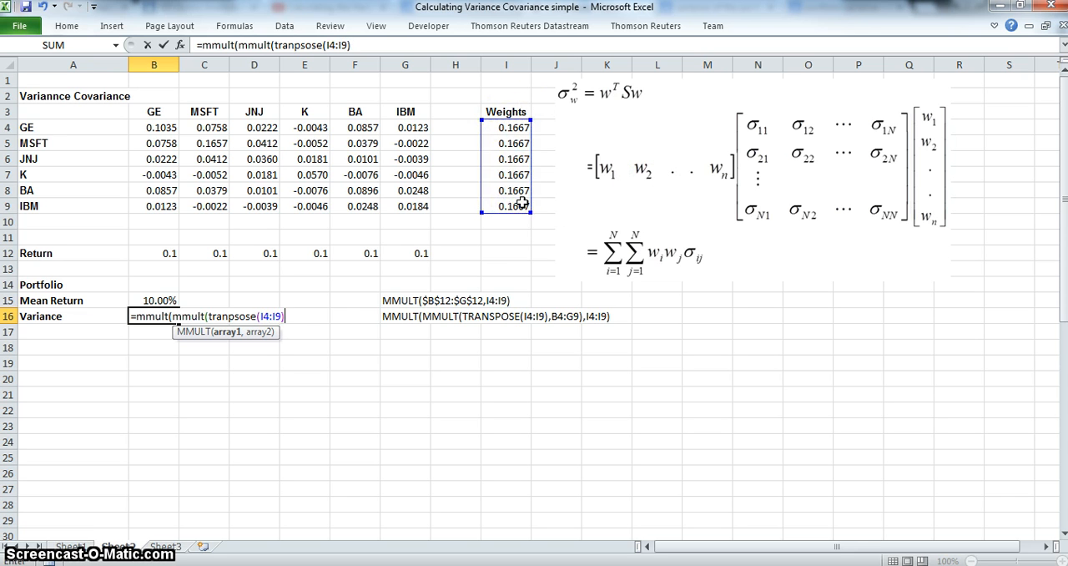
text(,)
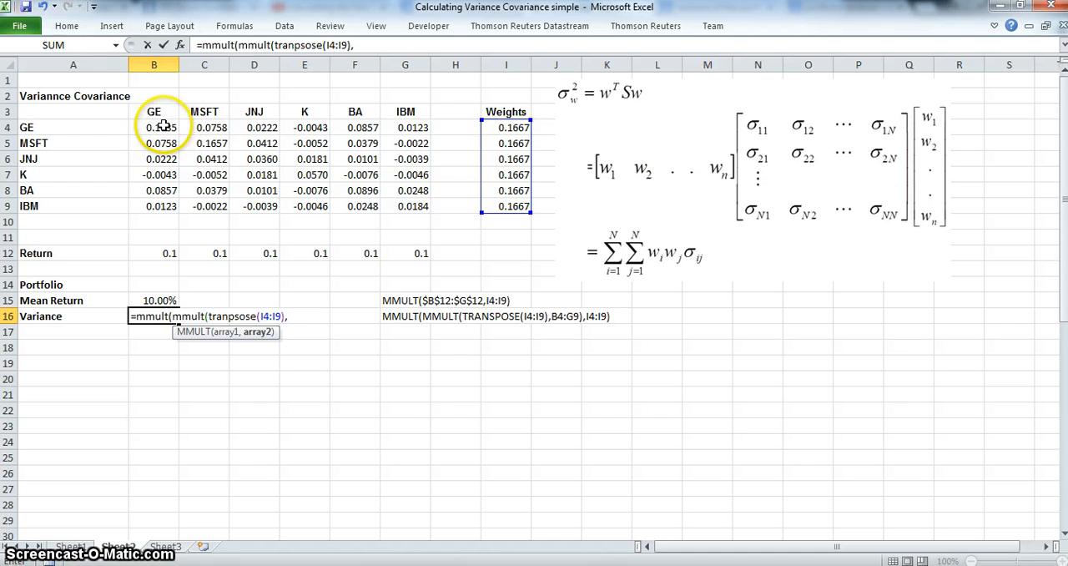
drag(170, 127, 403, 205)
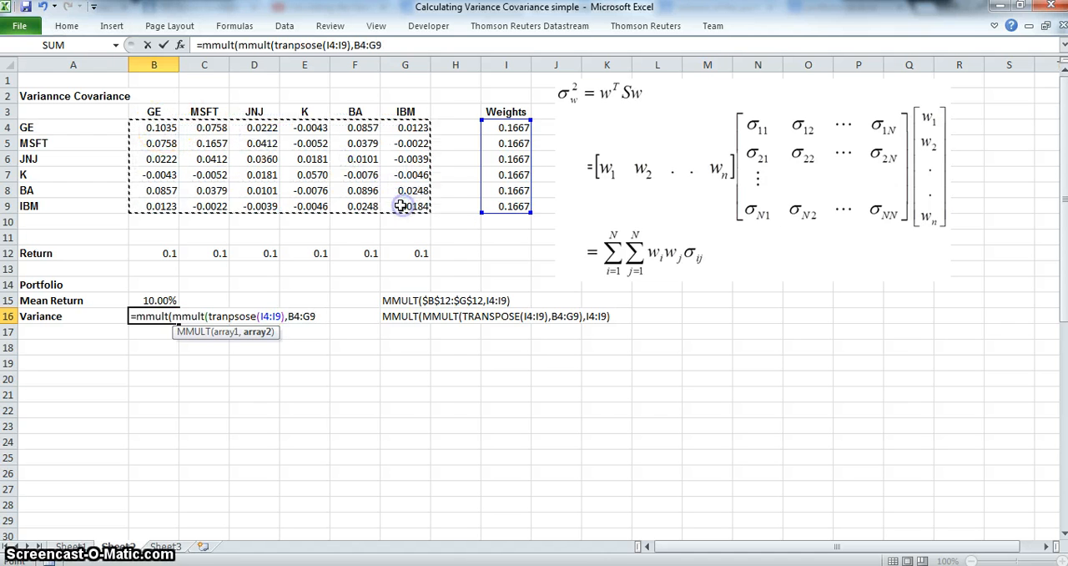
text(),)
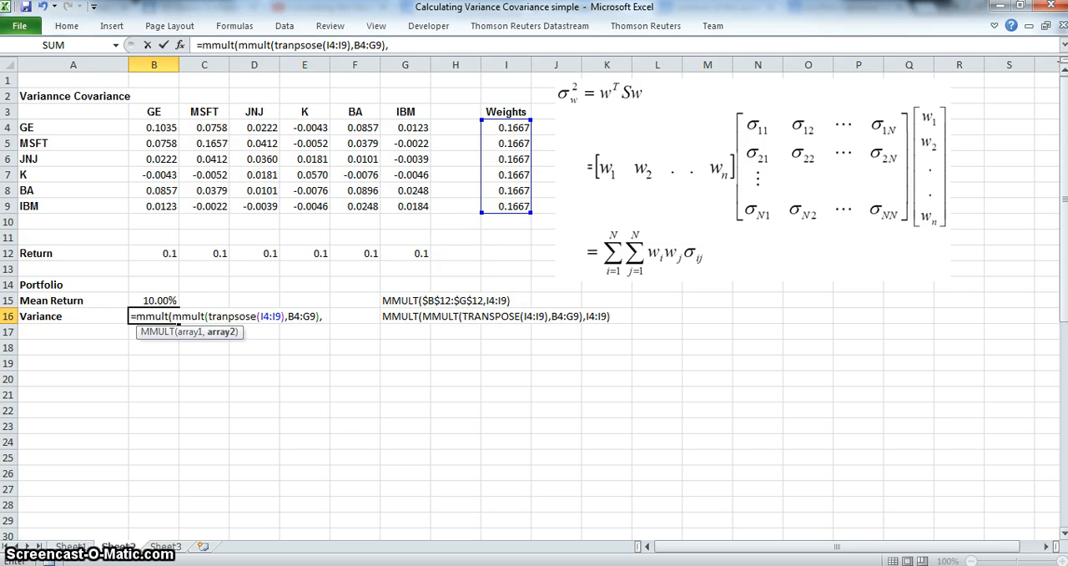
drag(500, 129, 503, 207)
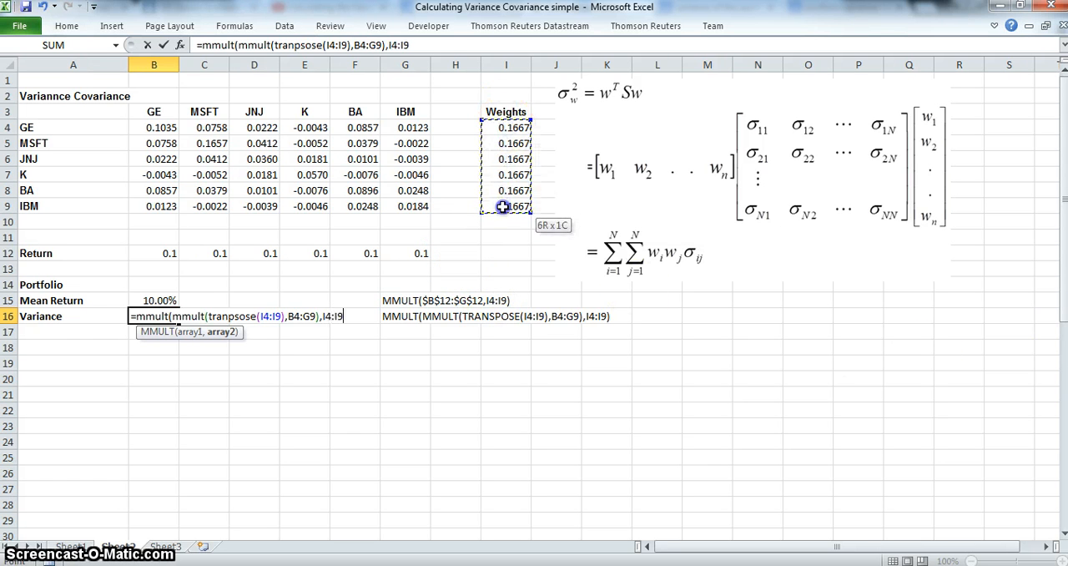
text())
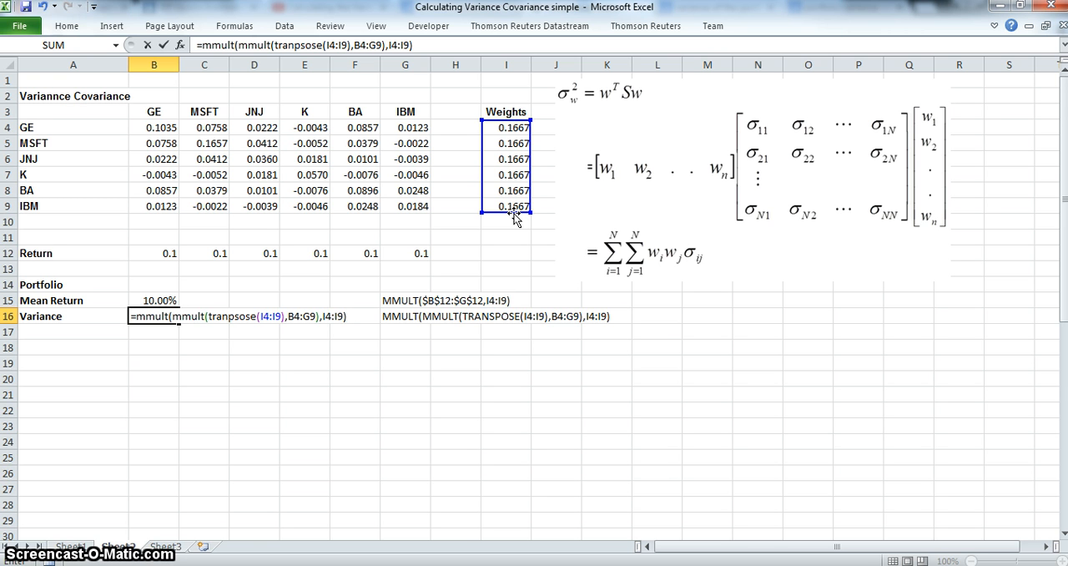
key(Return)
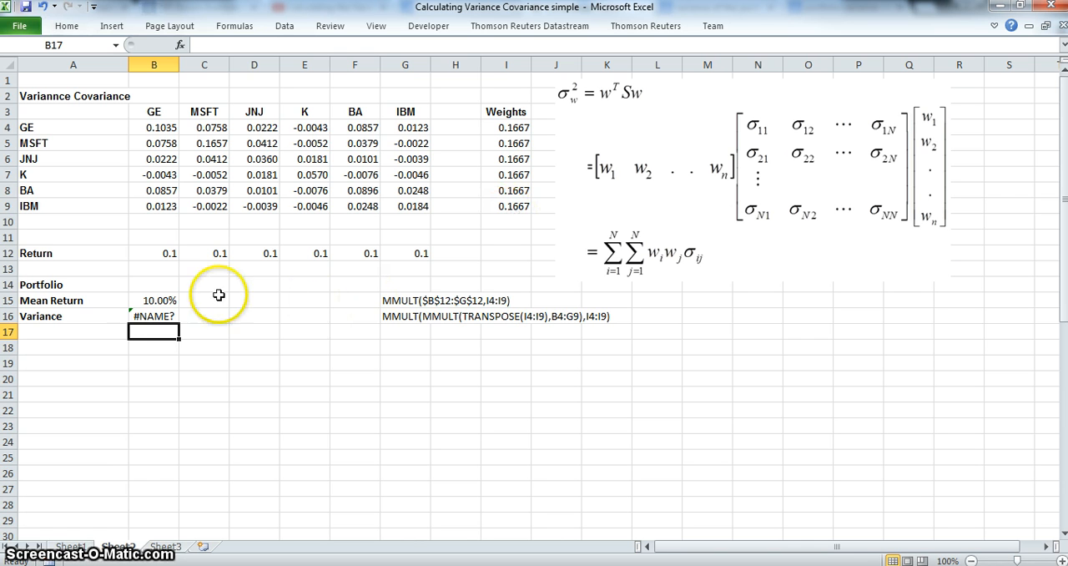
Correct the misspelled transpose function name in the variance formula in cell B16, giving =MMULT(MMULT(TRANSPOSE(I4:I9),B4:G9),I4:I9)
click(148, 318)
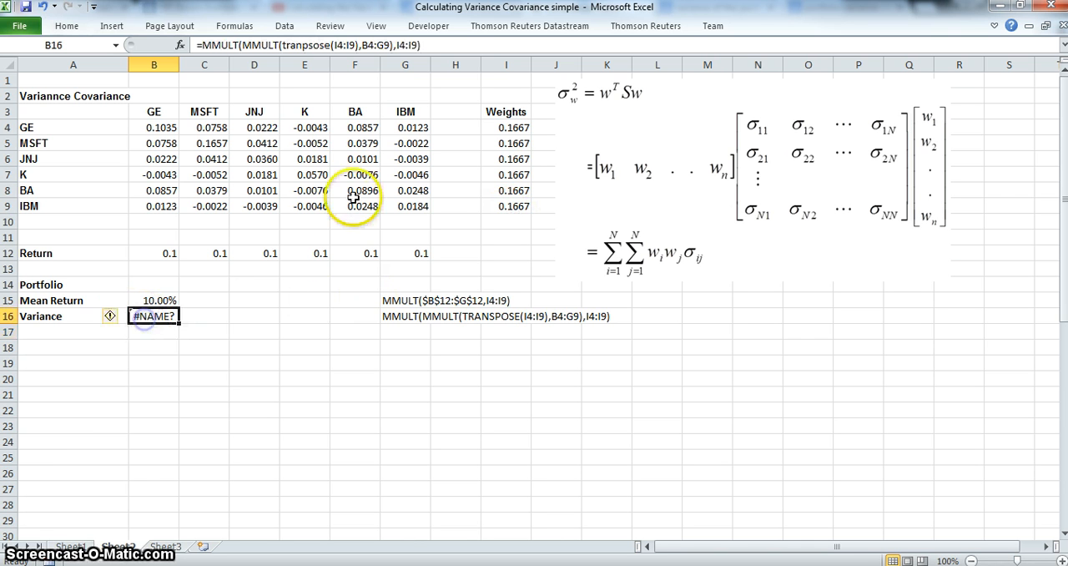
click(312, 47)
key(BackSpace)
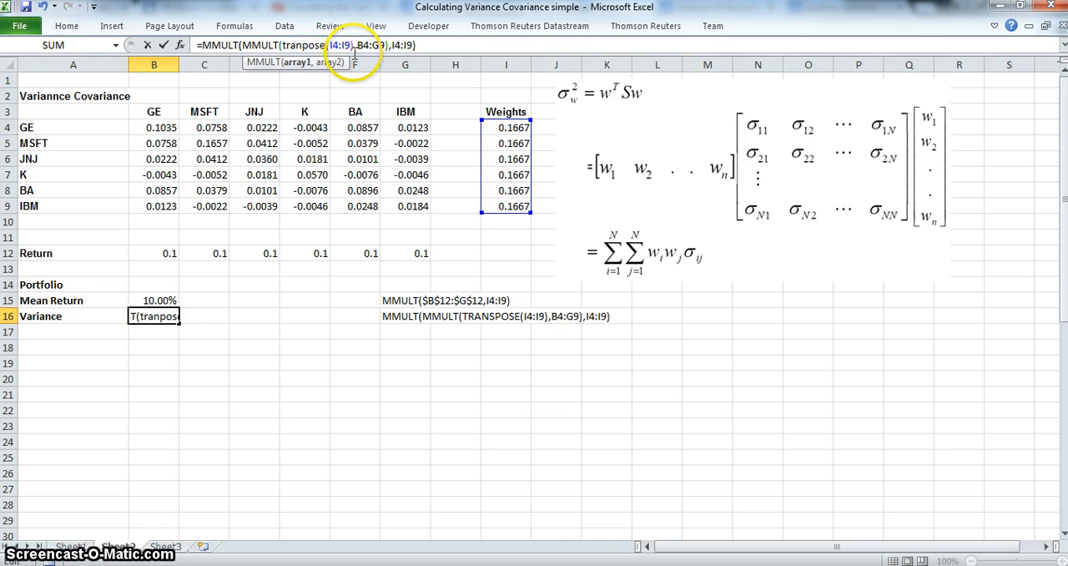
click(424, 45)
key(Return)
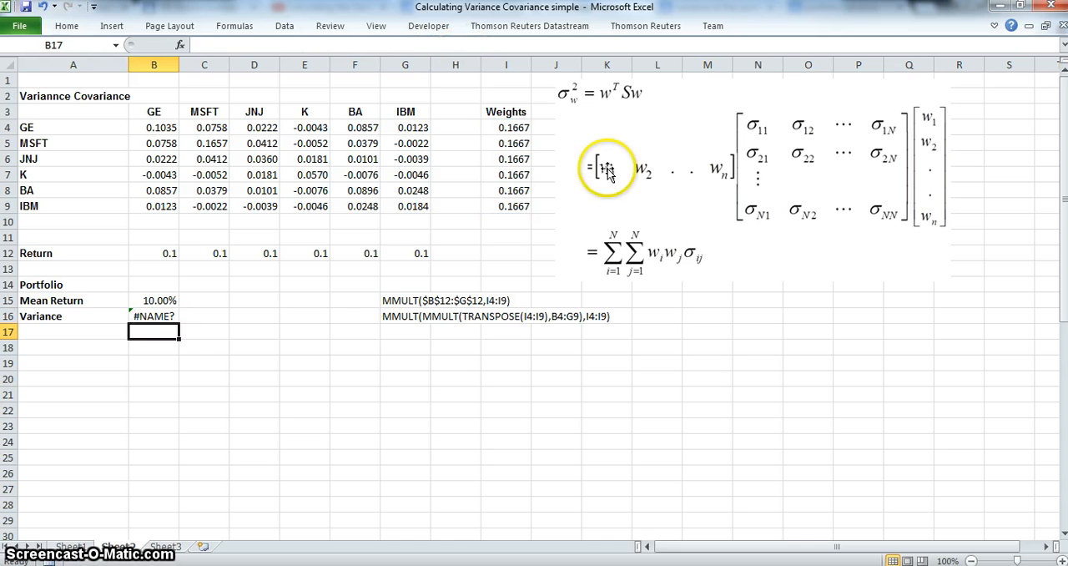
click(153, 315)
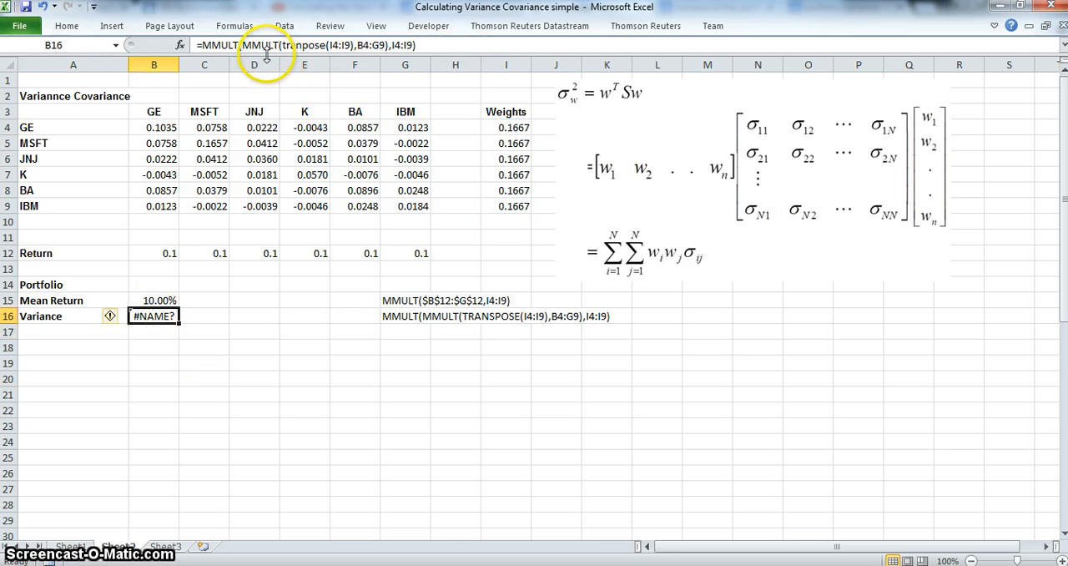
click(301, 45)
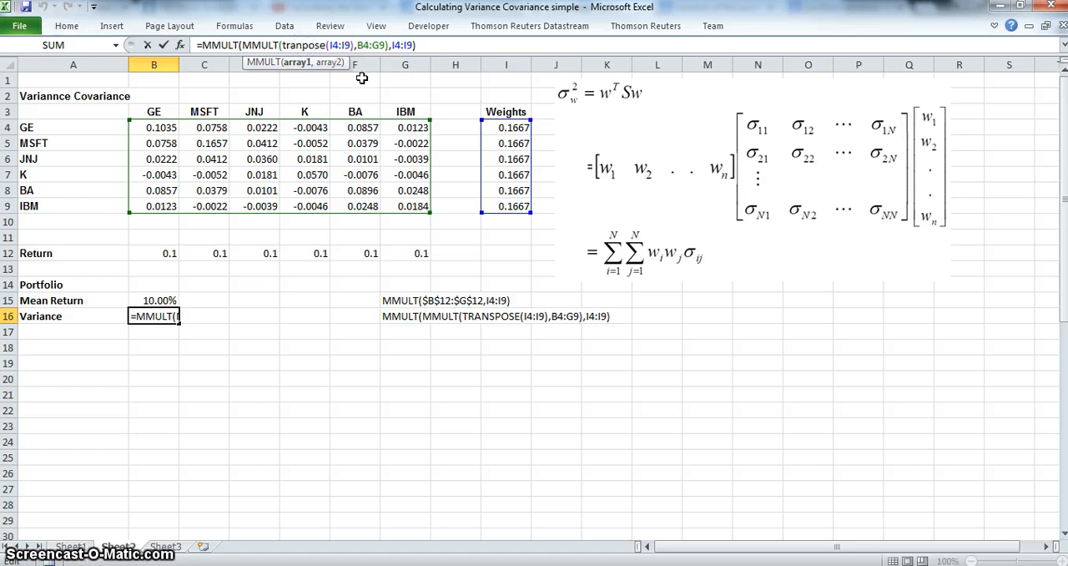
text(s)
key(Return)
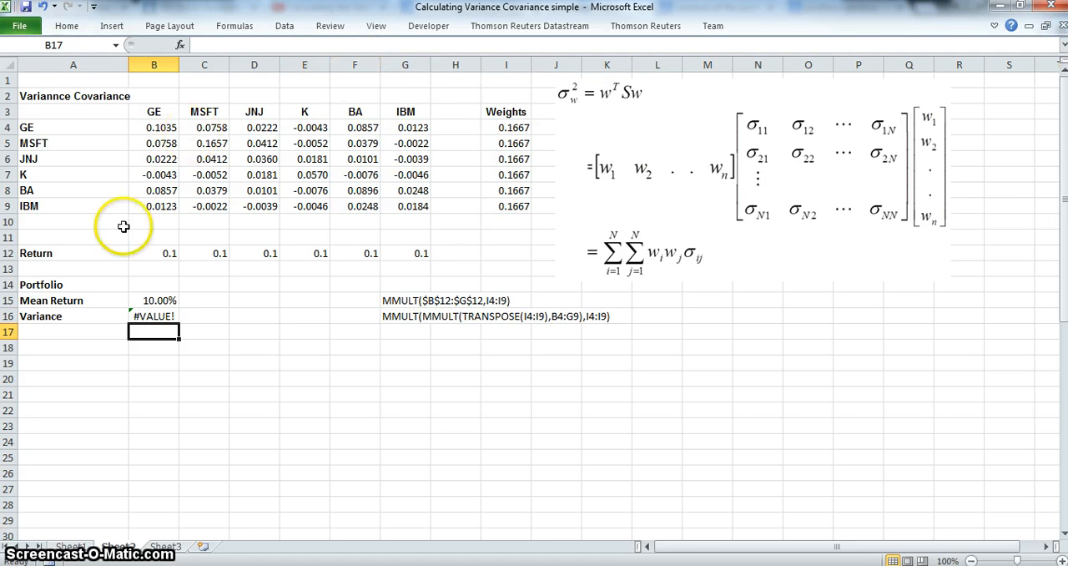
Re-enter the variance formula in cell B16 as an array formula
click(161, 316)
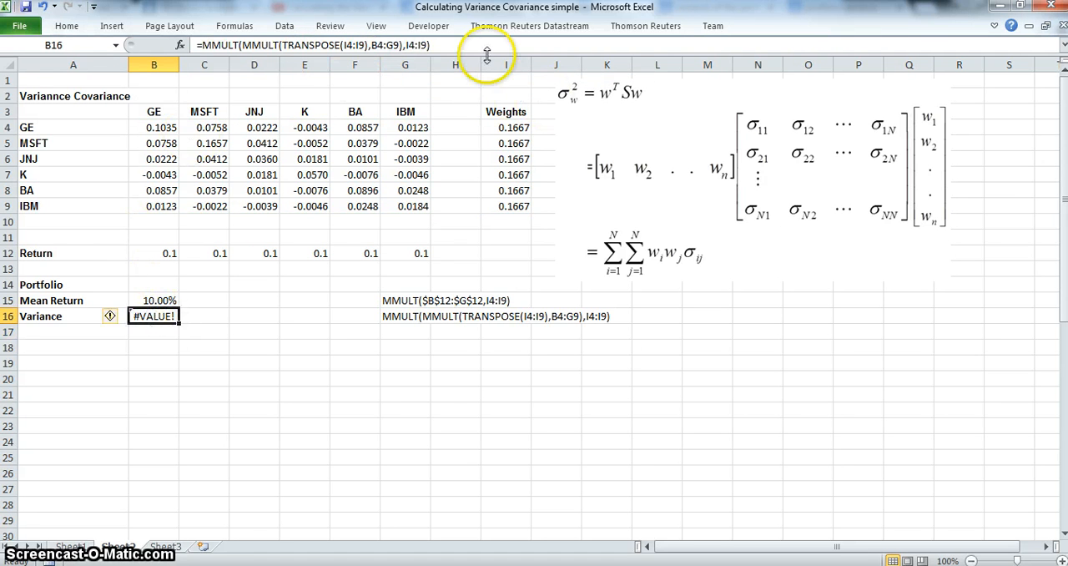
click(460, 46)
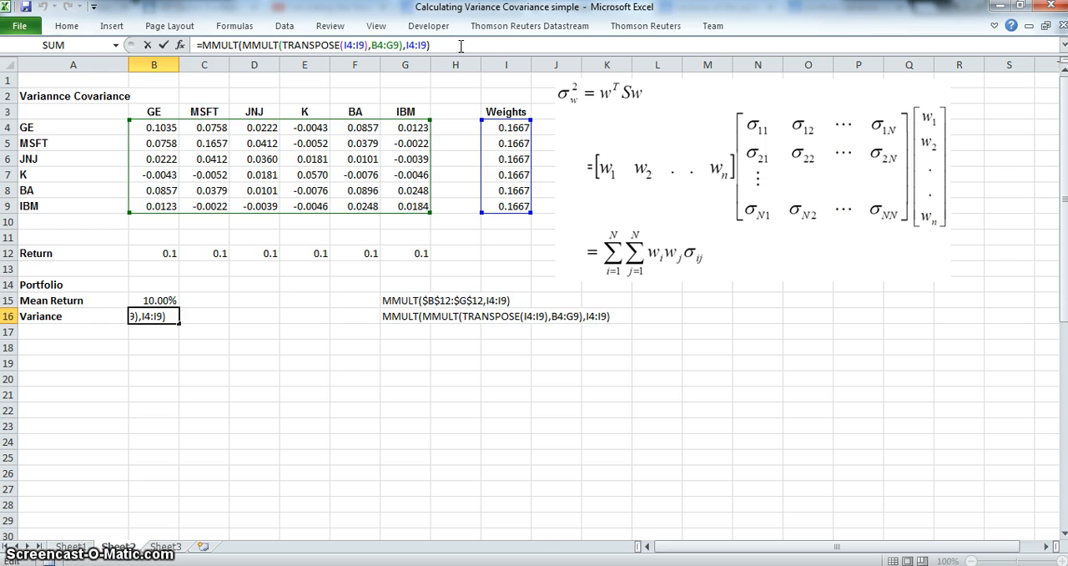
key(ctrl+shift+Return)
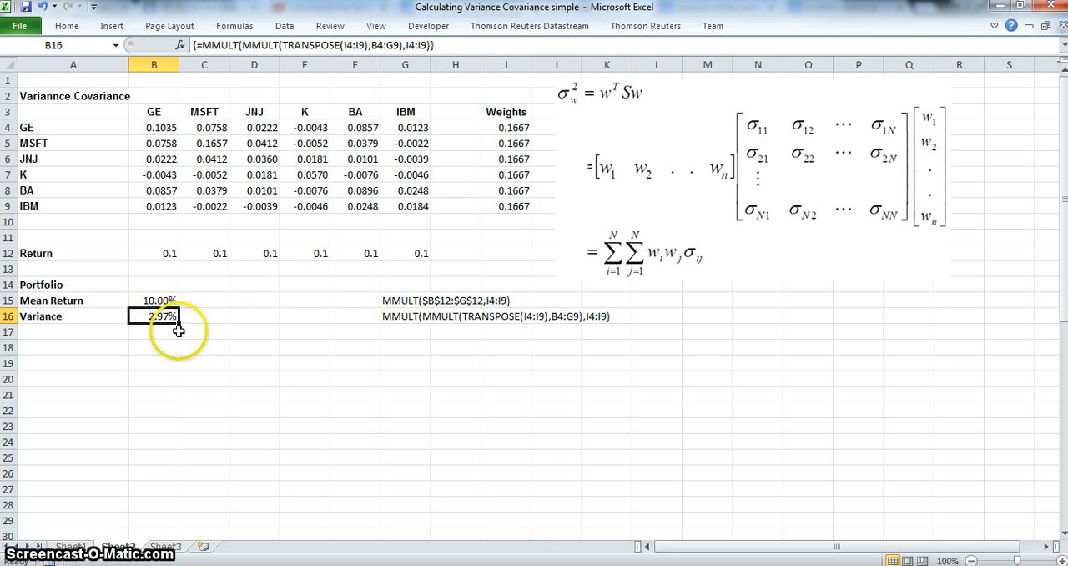
Add the label "Standard Deviation" in cell A17, below the Variance label
click(61, 334)
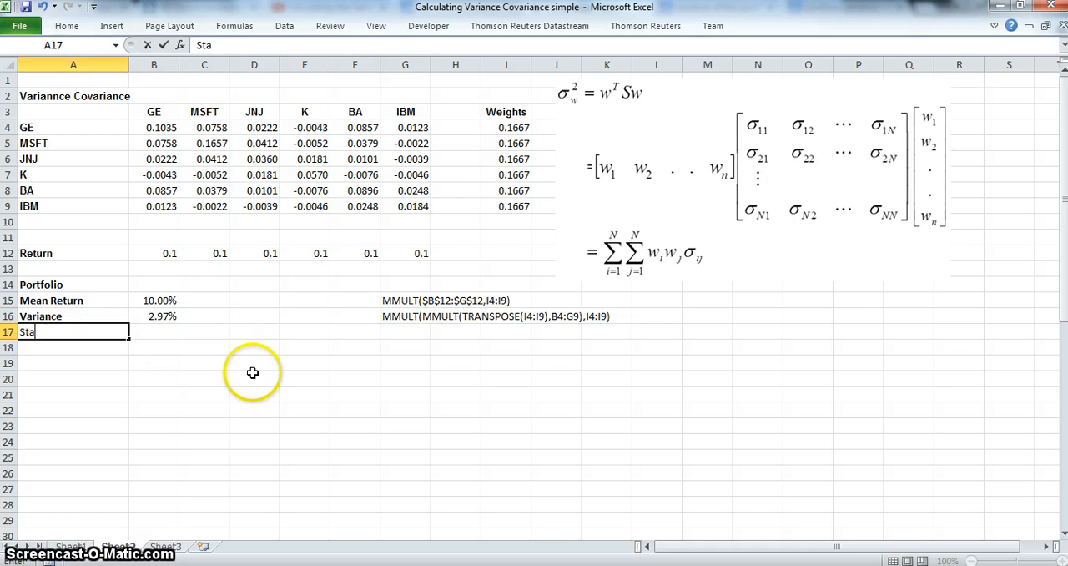
text(Standard Deviati)
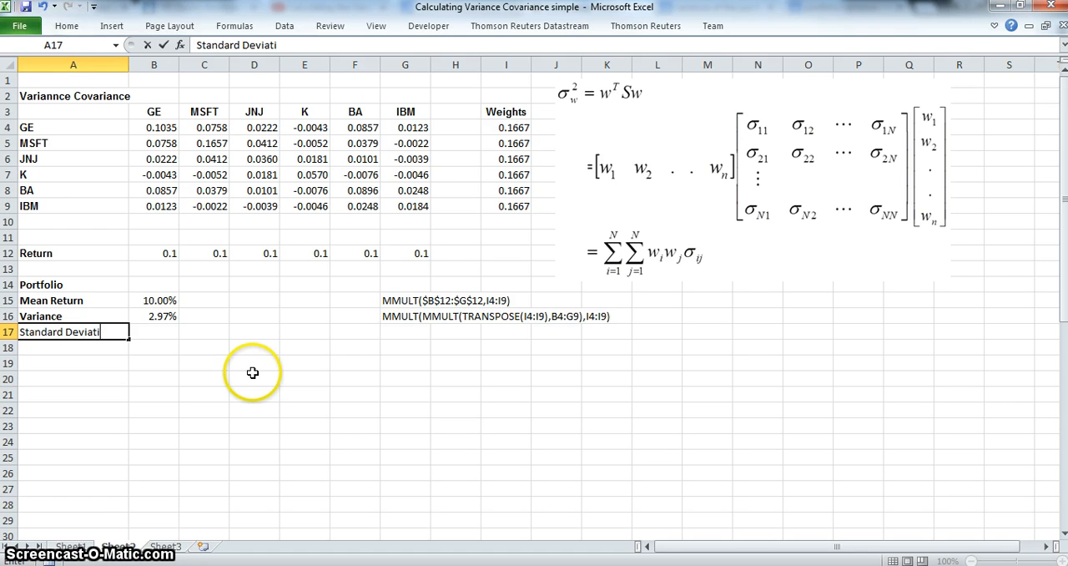
text(on)
key(Return)
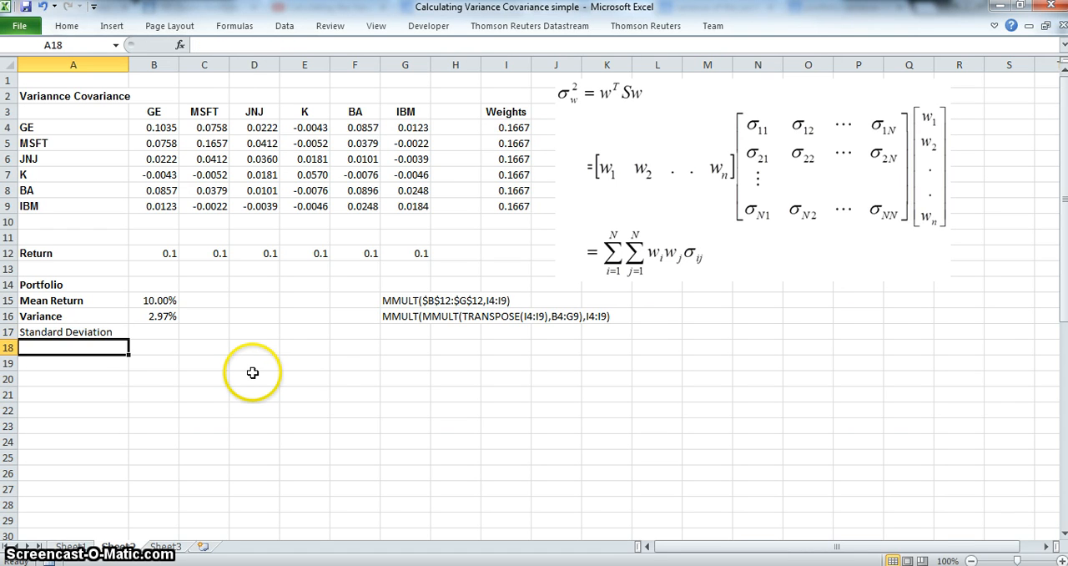
Calculate the portfolio standard deviation in cell B17 with the formula =B16^0.5
click(153, 334)
text(=)
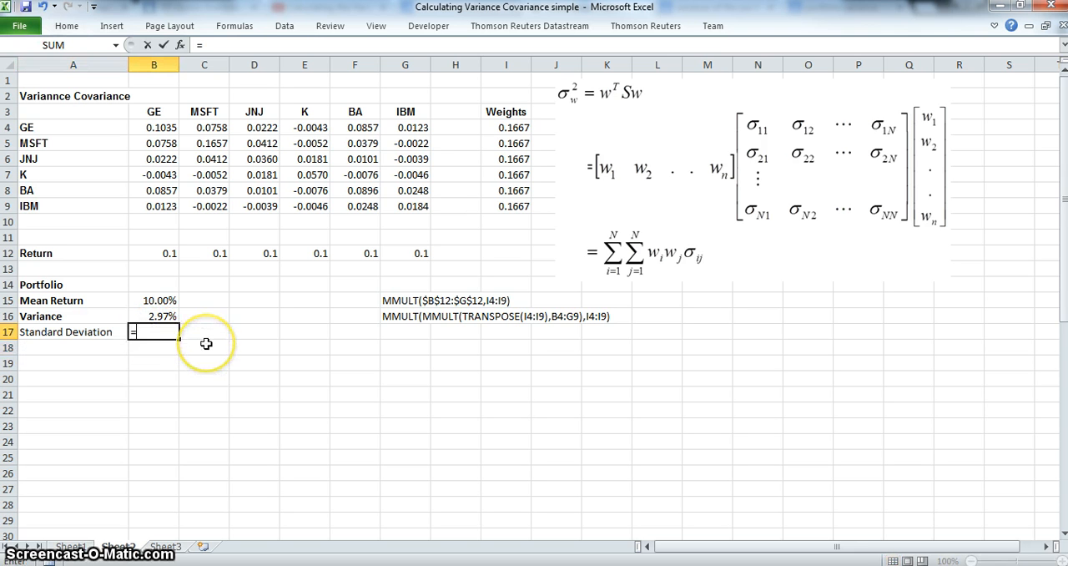
click(161, 317)
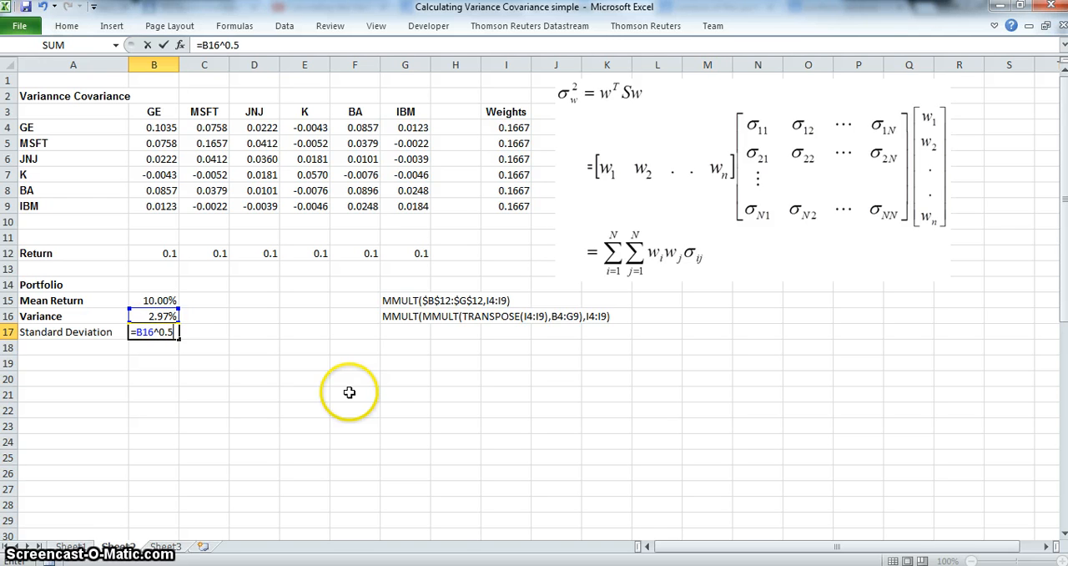
text(^0.5)
key(Return)
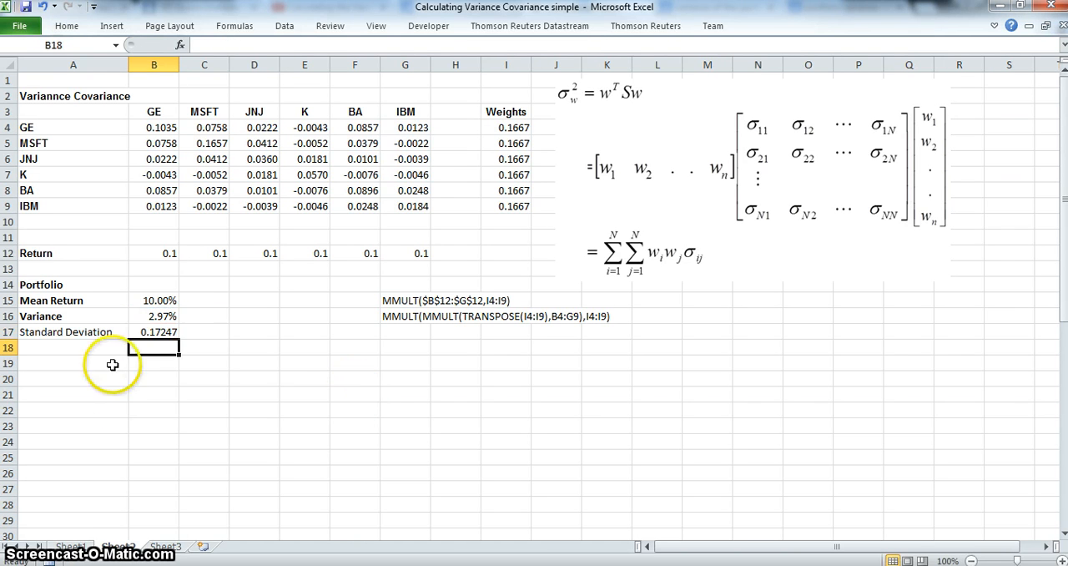
Format the standard deviation in cell B17 as a percentage with two decimal places
click(159, 333)
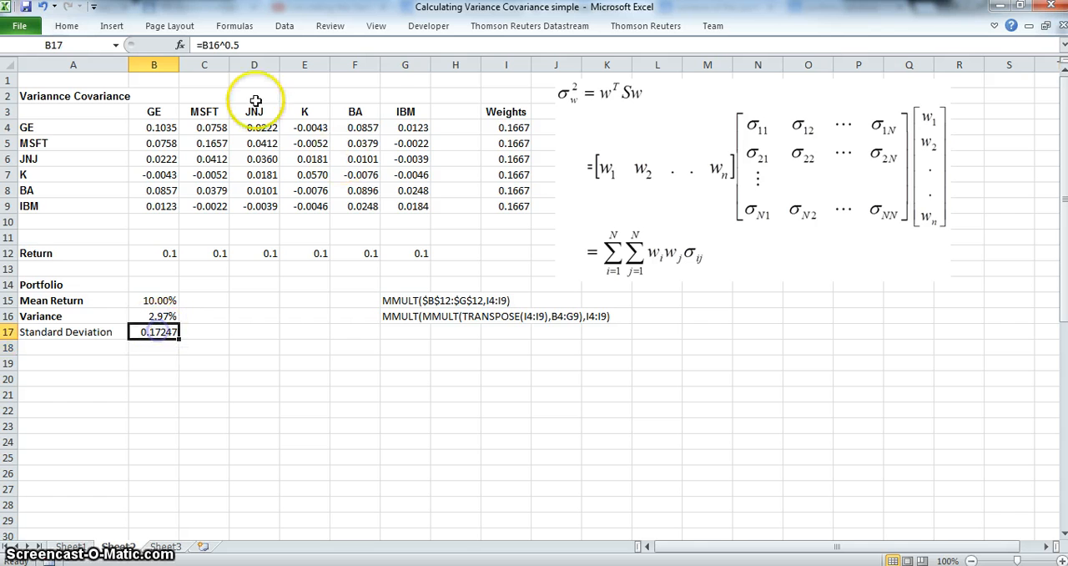
click(67, 26)
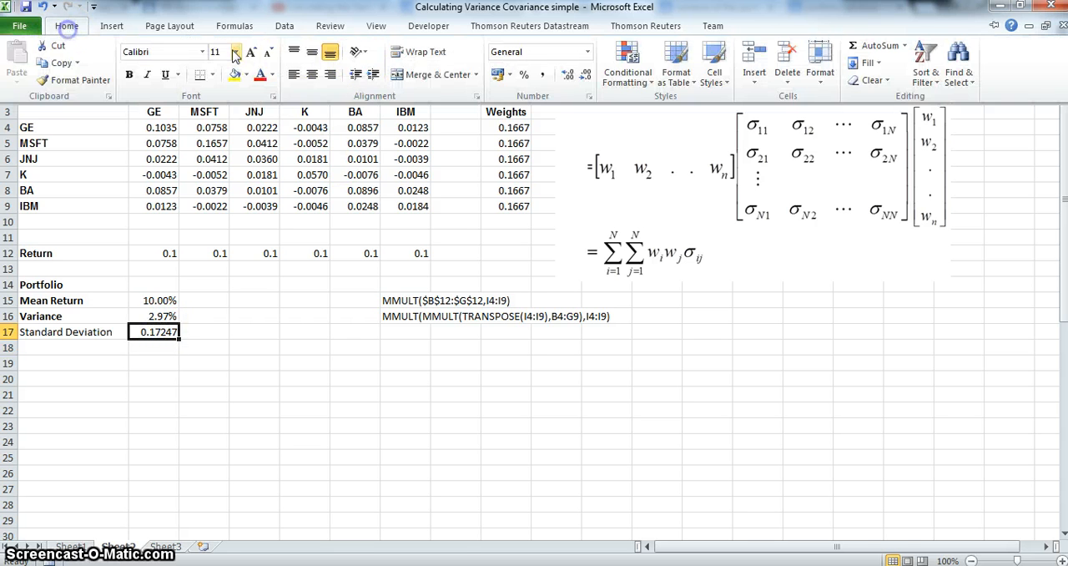
click(525, 75)
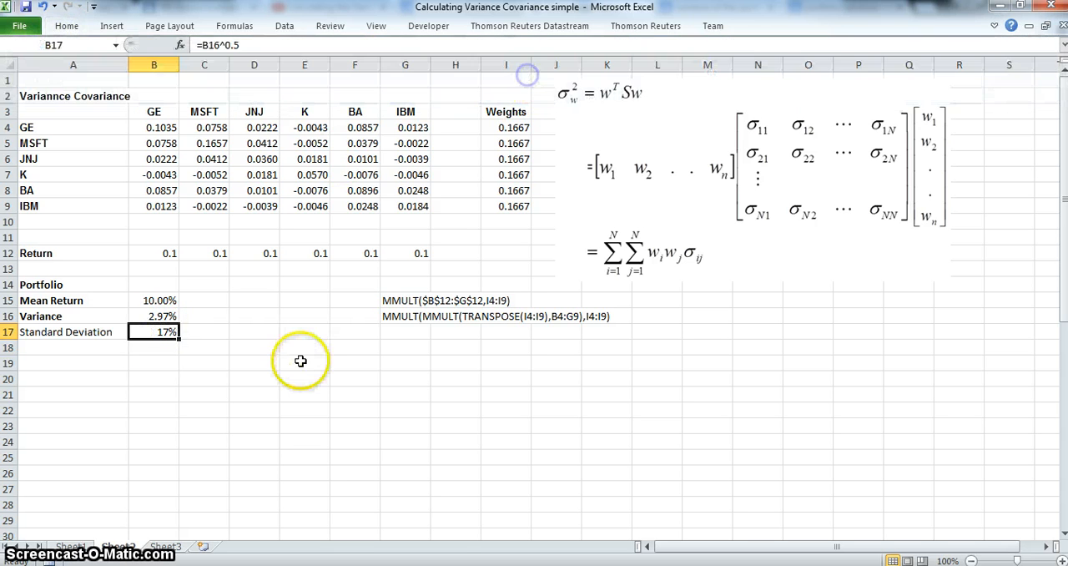
click(73, 31)
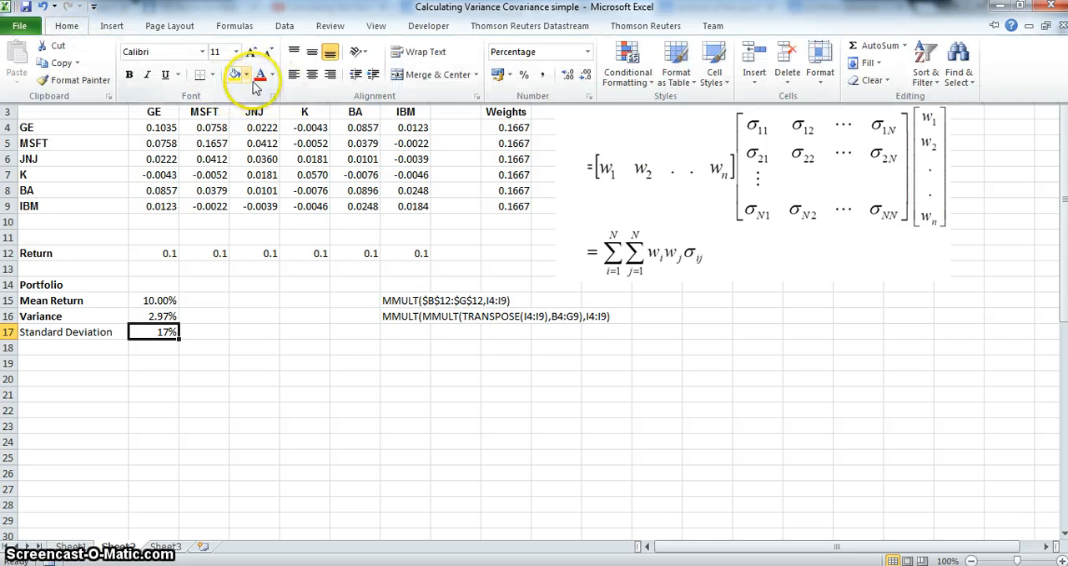
click(569, 75)
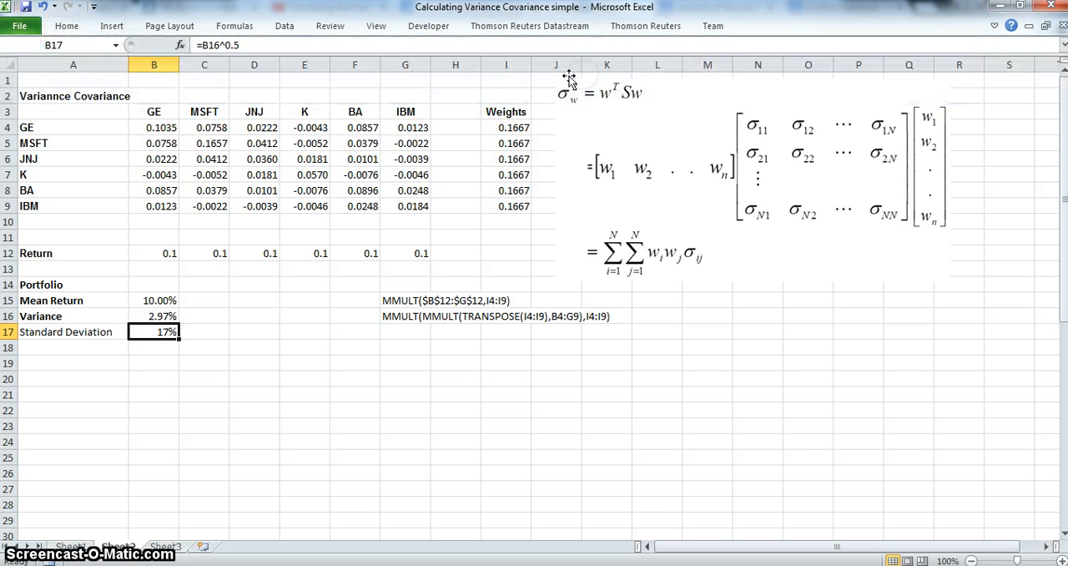
click(69, 31)
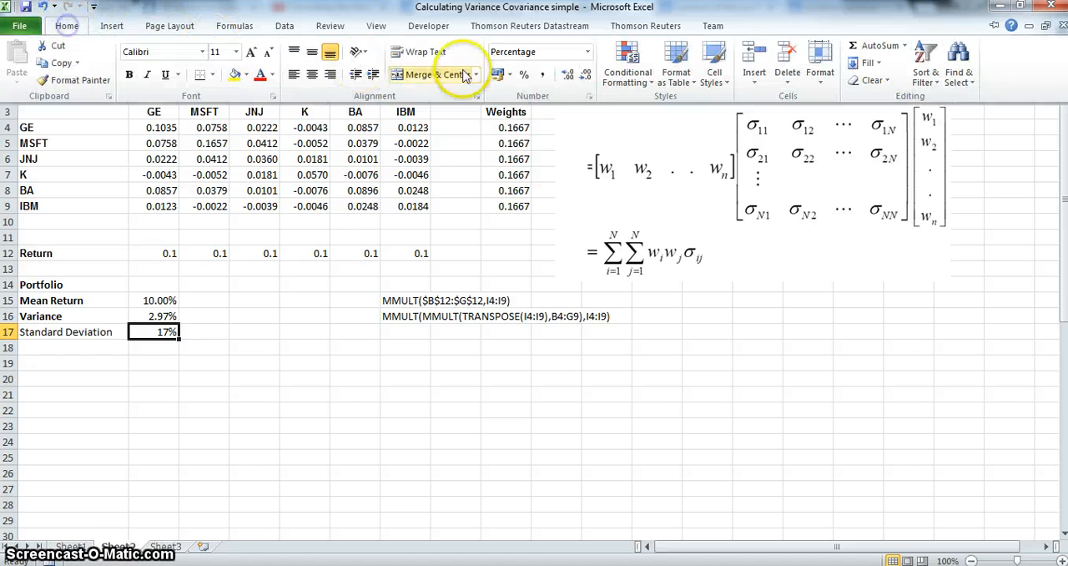
click(568, 75)
click(67, 26)
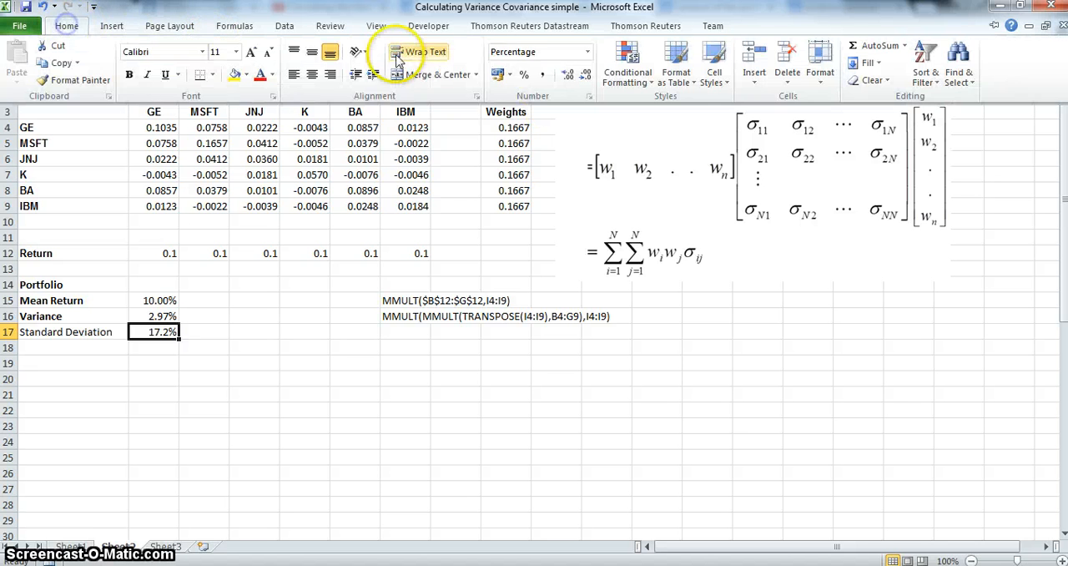
click(567, 75)
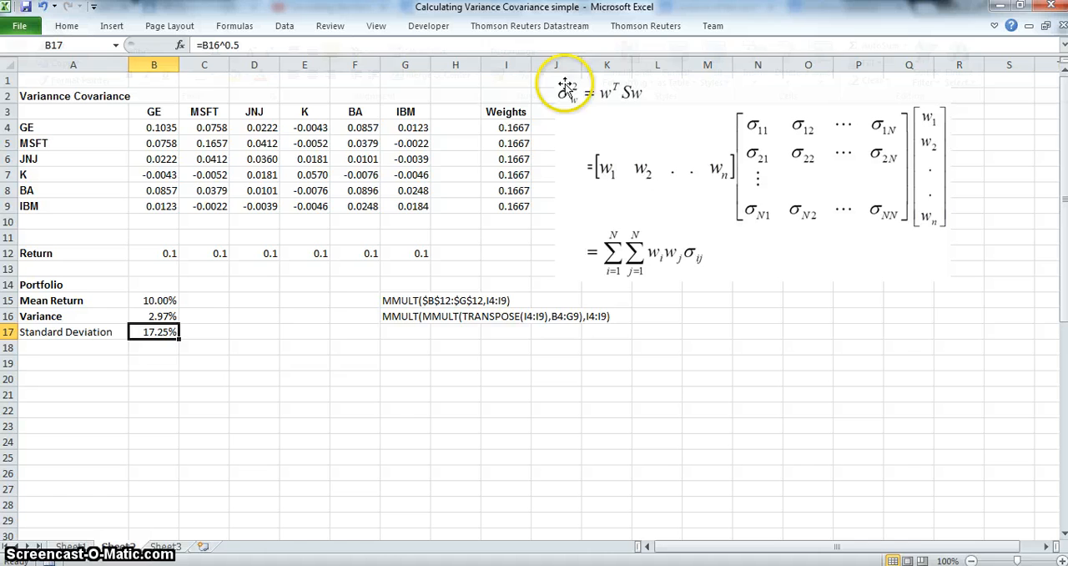
click(296, 363)
click(149, 332)
click(76, 333)
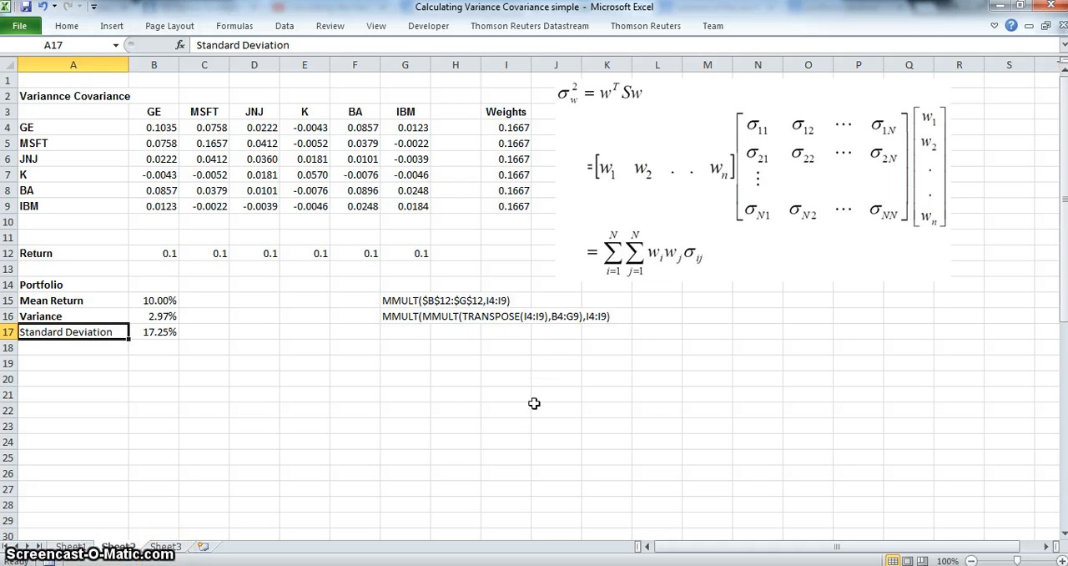
click(157, 299)
Format the six stock returns in B12:G12 as percentages
drag(150, 252, 398, 251)
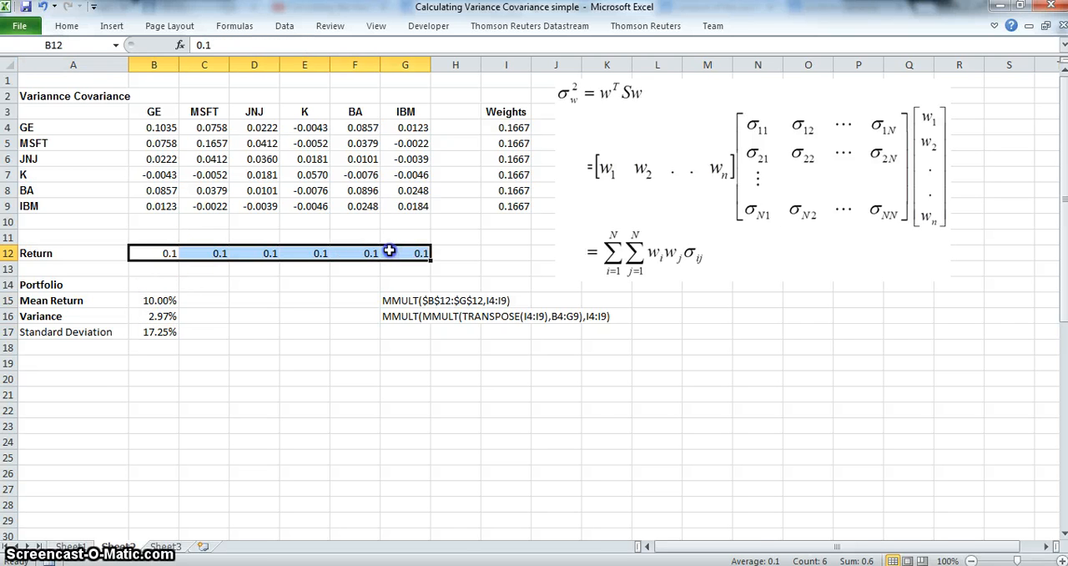
click(992, 26)
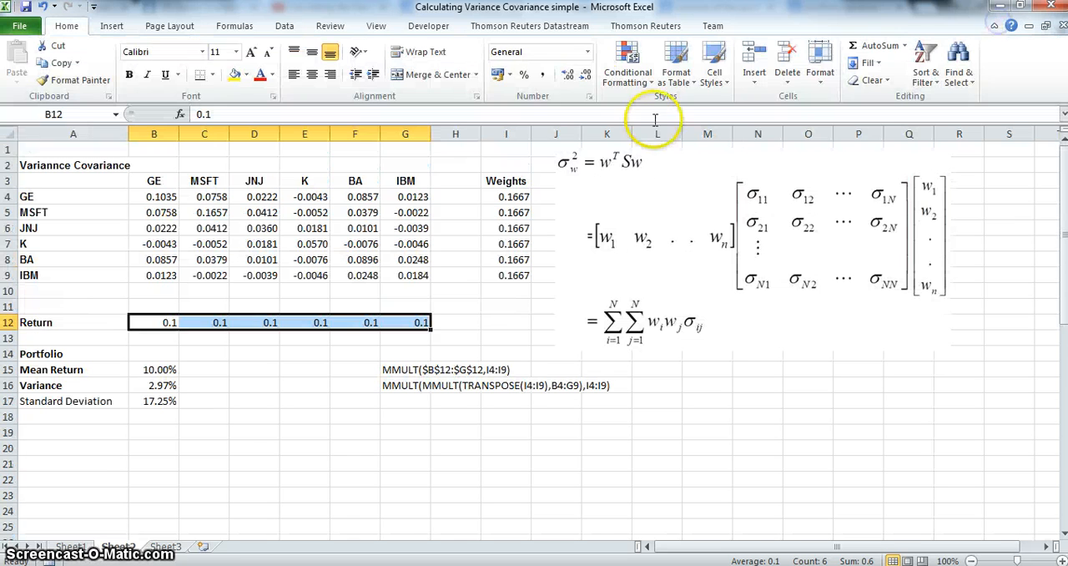
click(526, 75)
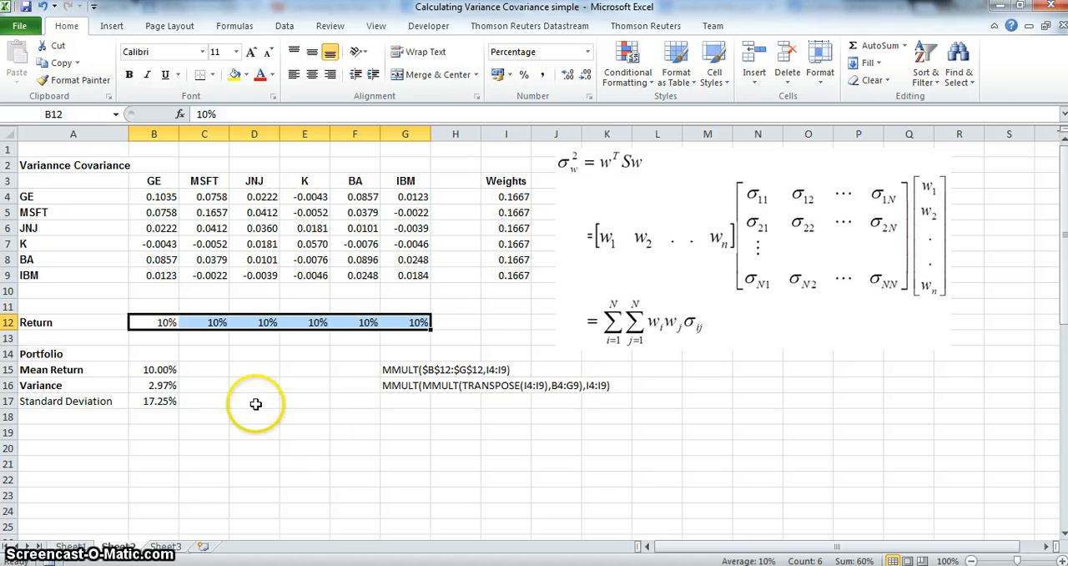
Review the portfolio's mean return, variance and standard deviation cells in rows 15 to 17 and the formula in B17
click(157, 368)
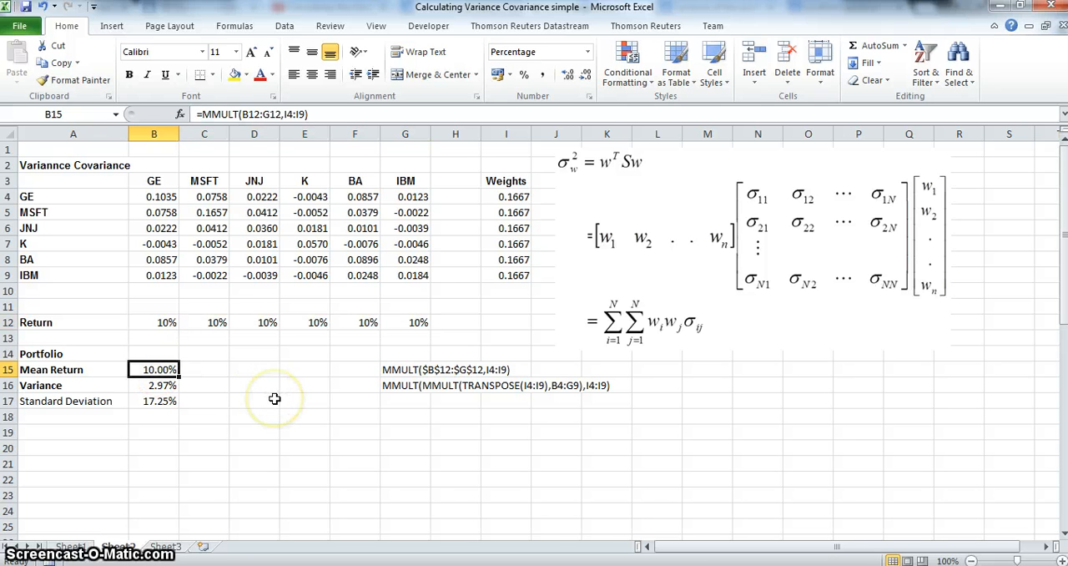
click(73, 401)
key(Up)
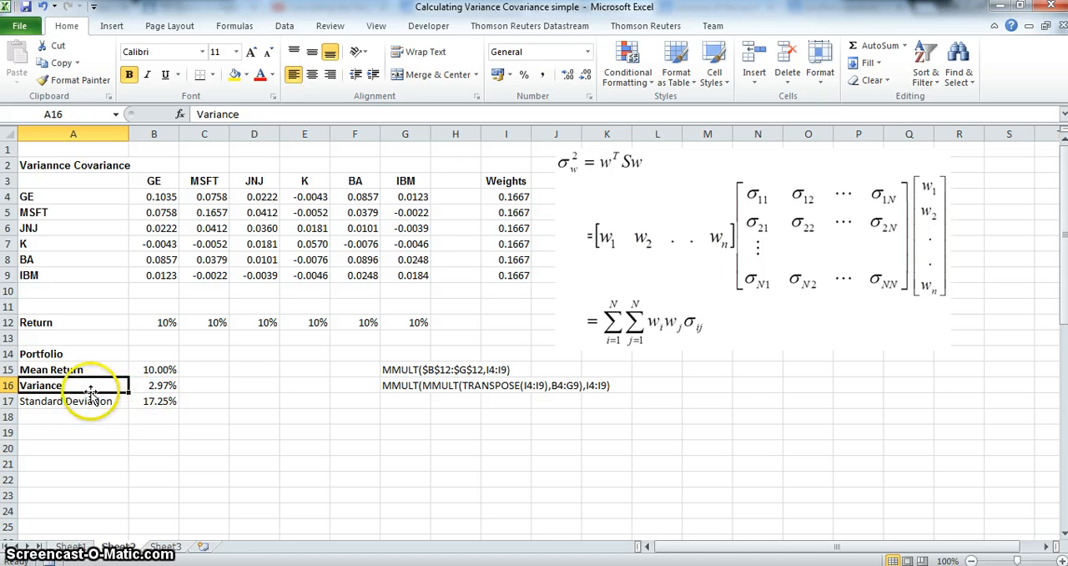
click(153, 402)
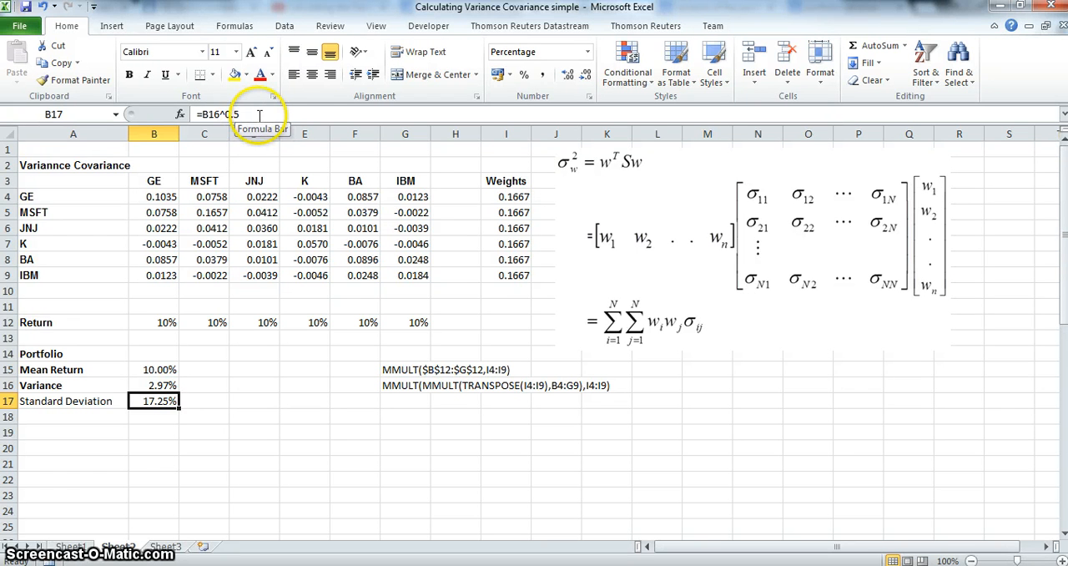
key(Return)
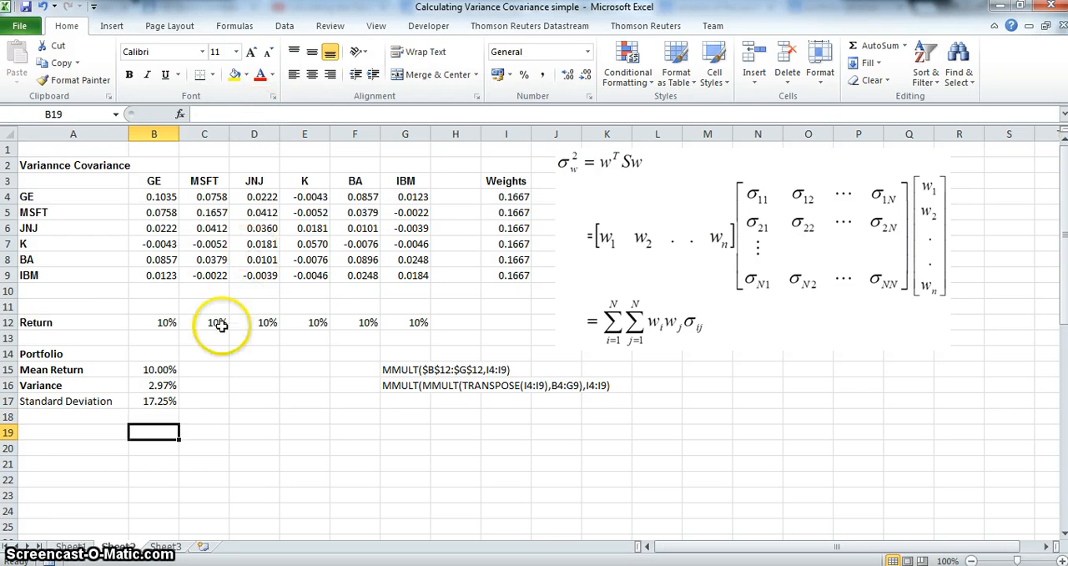
Copy the six portfolio percentages in B19:G19 on Sheet1
click(74, 547)
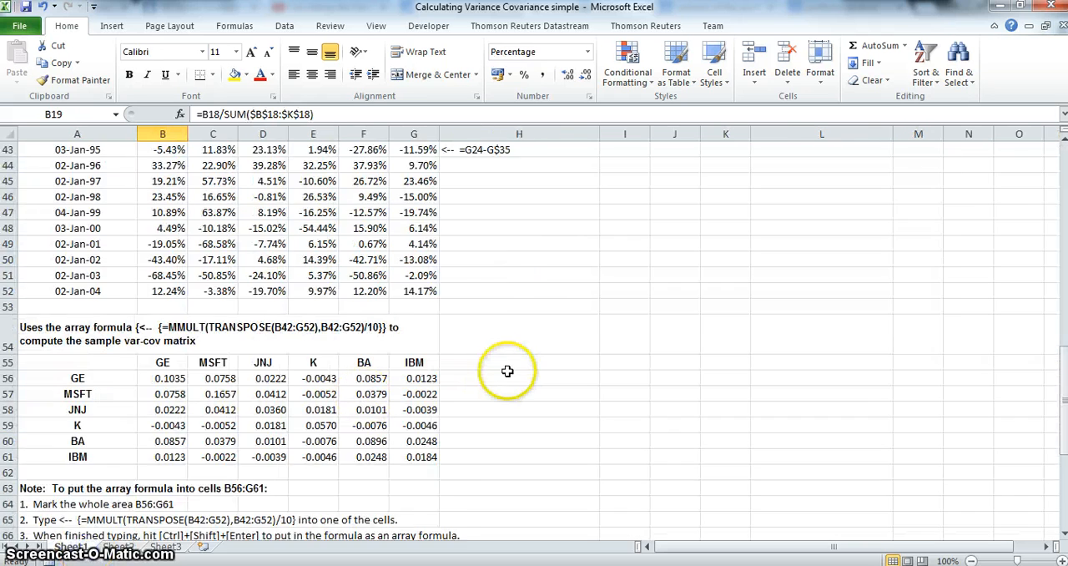
scroll(501, 334, up, 14)
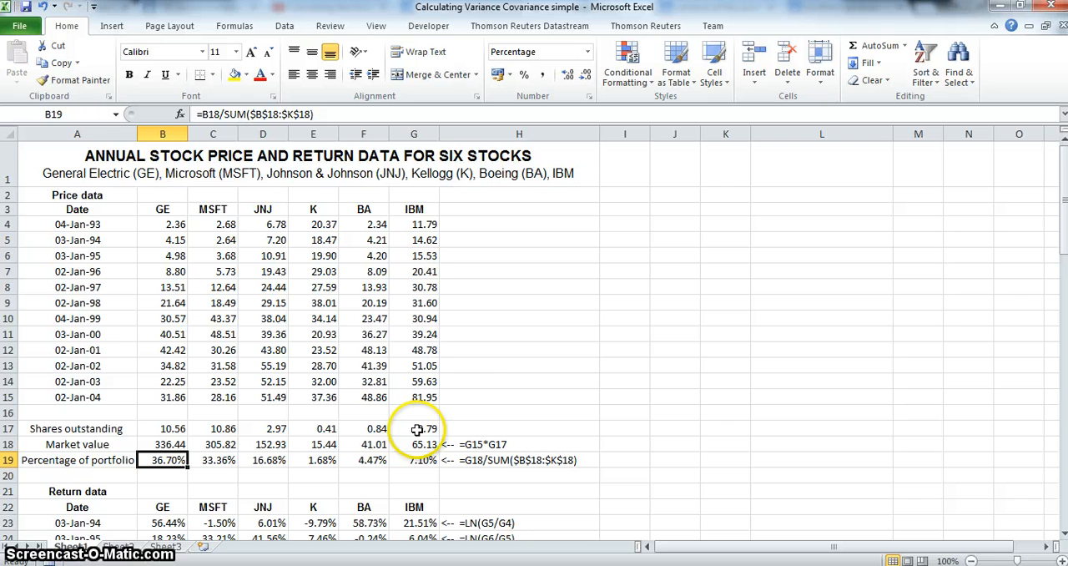
scroll(419, 428, down, 1)
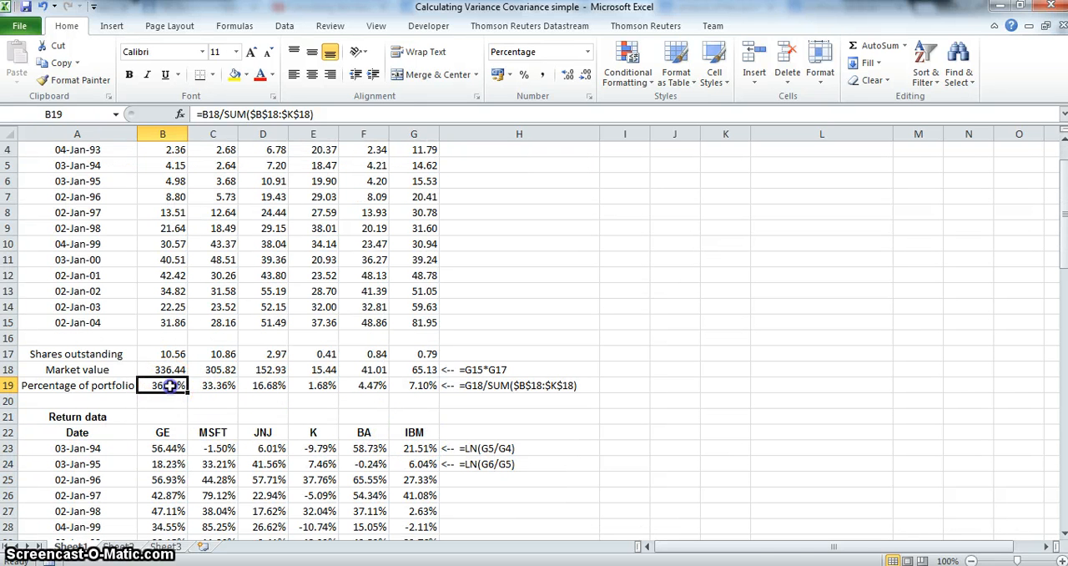
drag(170, 385, 391, 387)
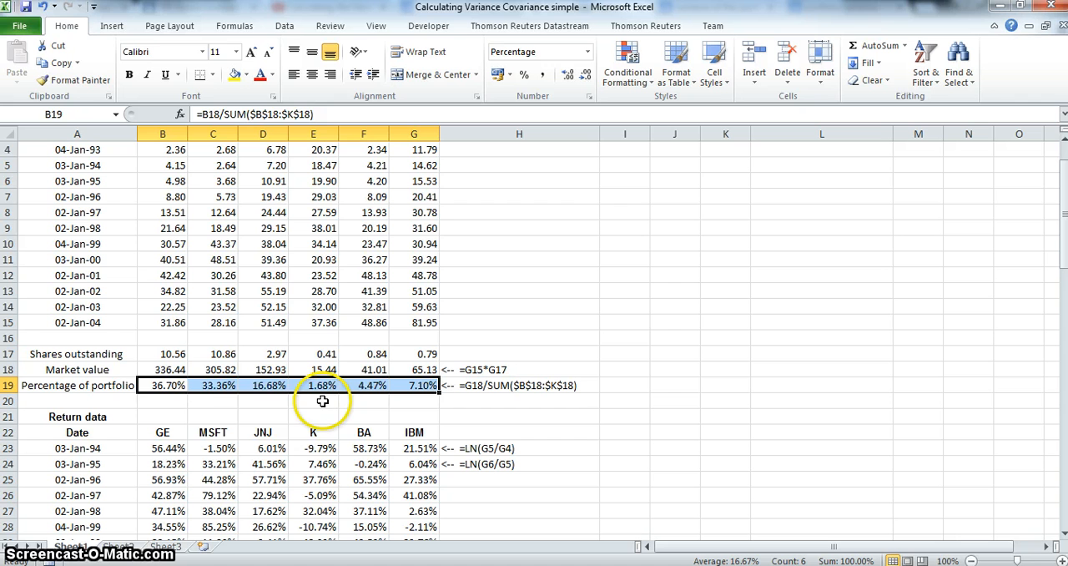
right_click(171, 391)
click(236, 113)
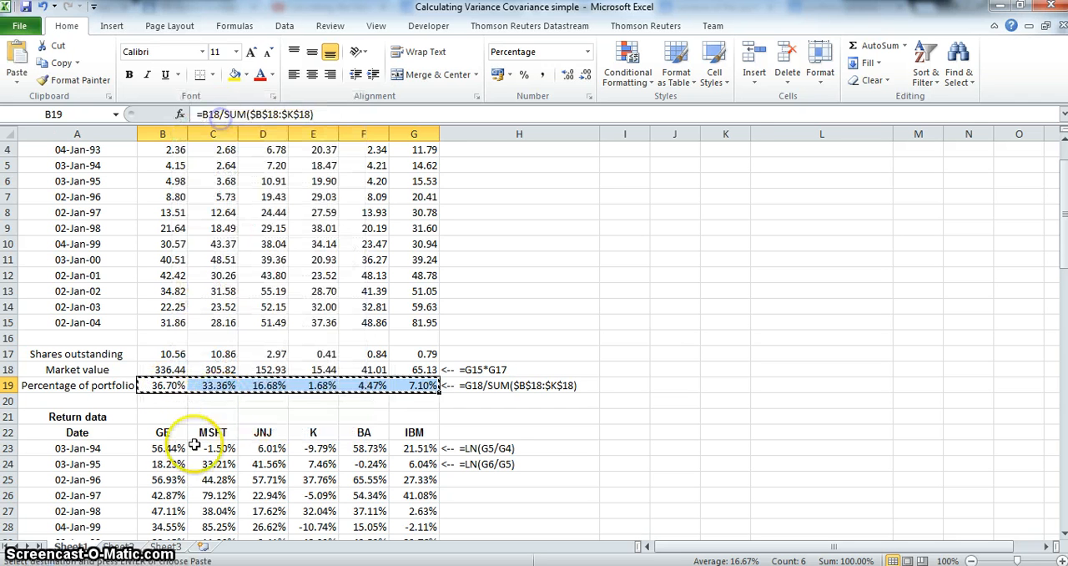
Paste the copied percentages as transposed values into the Weights column on Sheet2, starting at cell I4
click(117, 547)
click(504, 198)
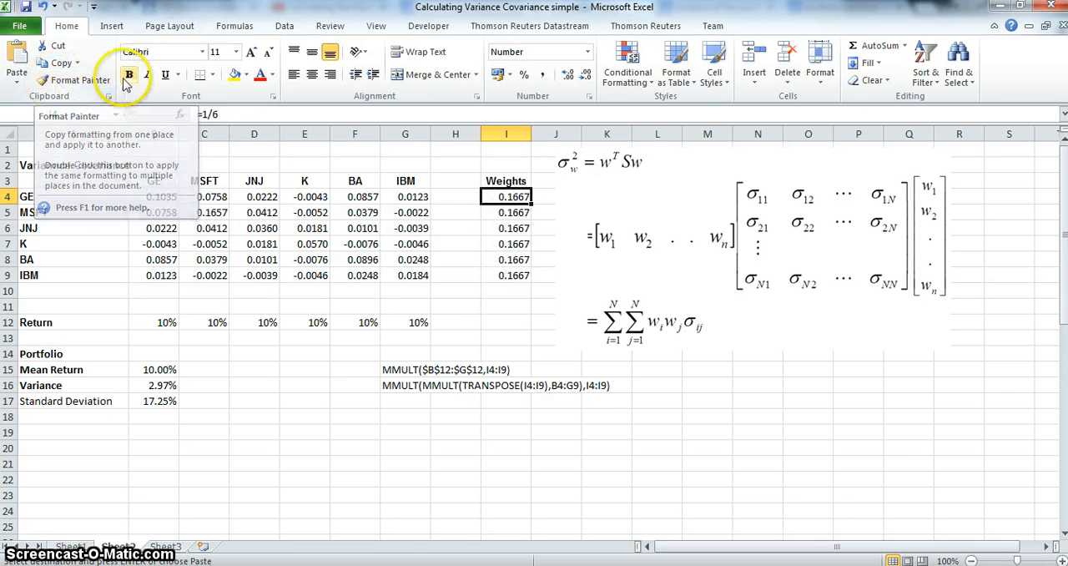
click(19, 77)
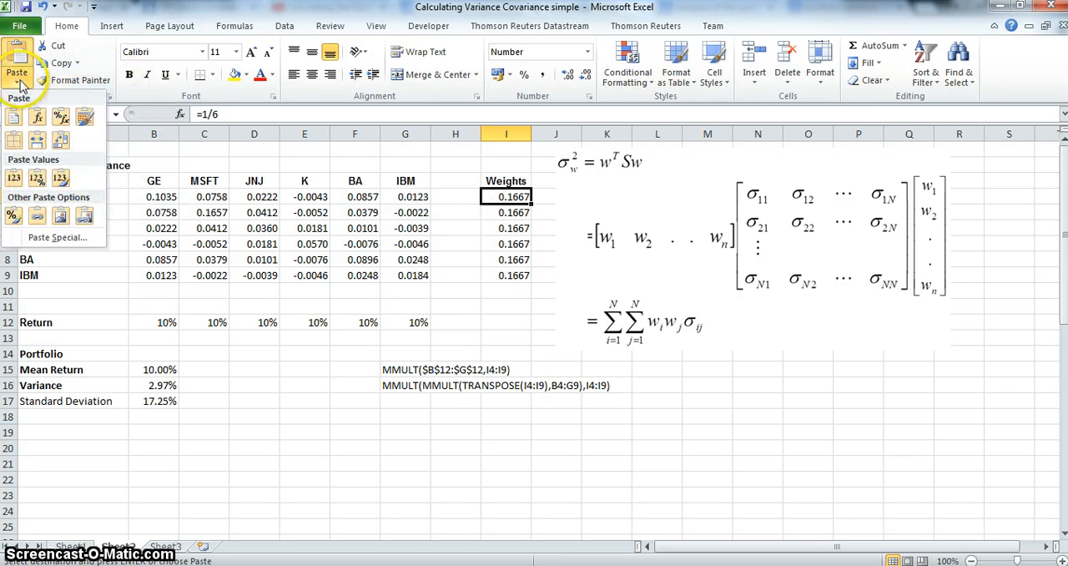
click(57, 237)
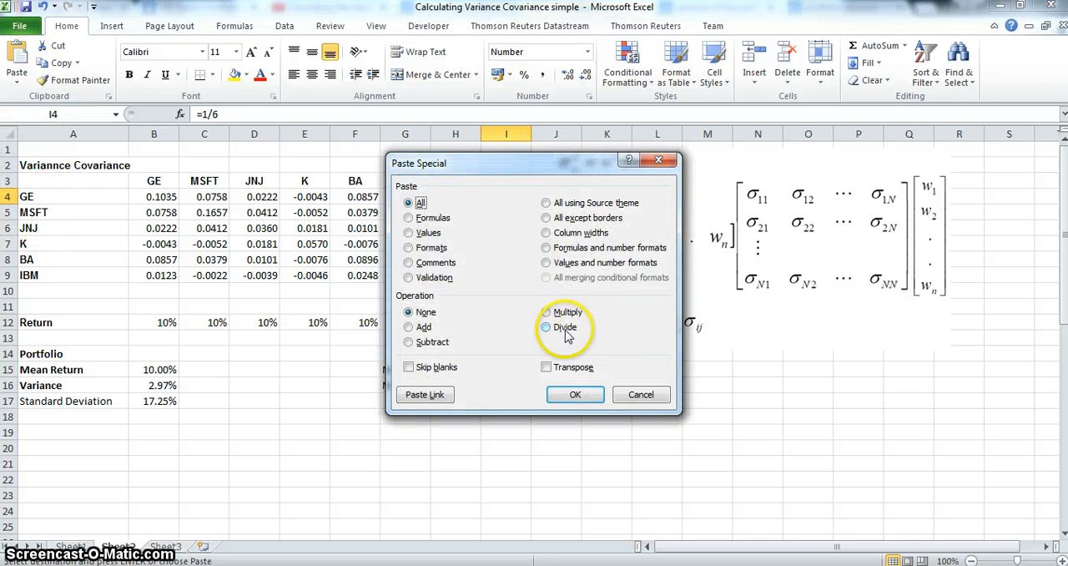
click(422, 236)
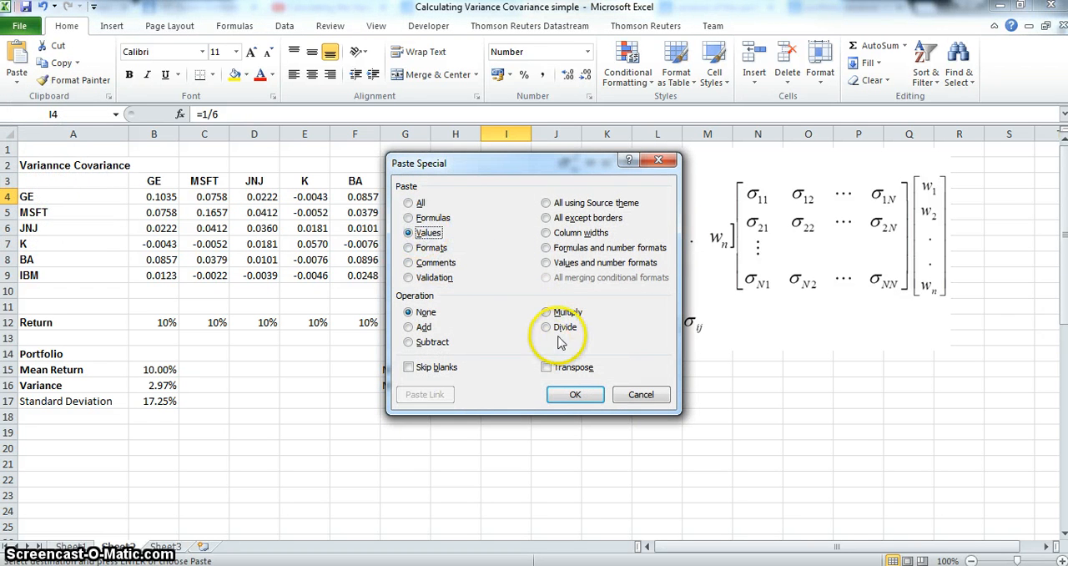
click(546, 367)
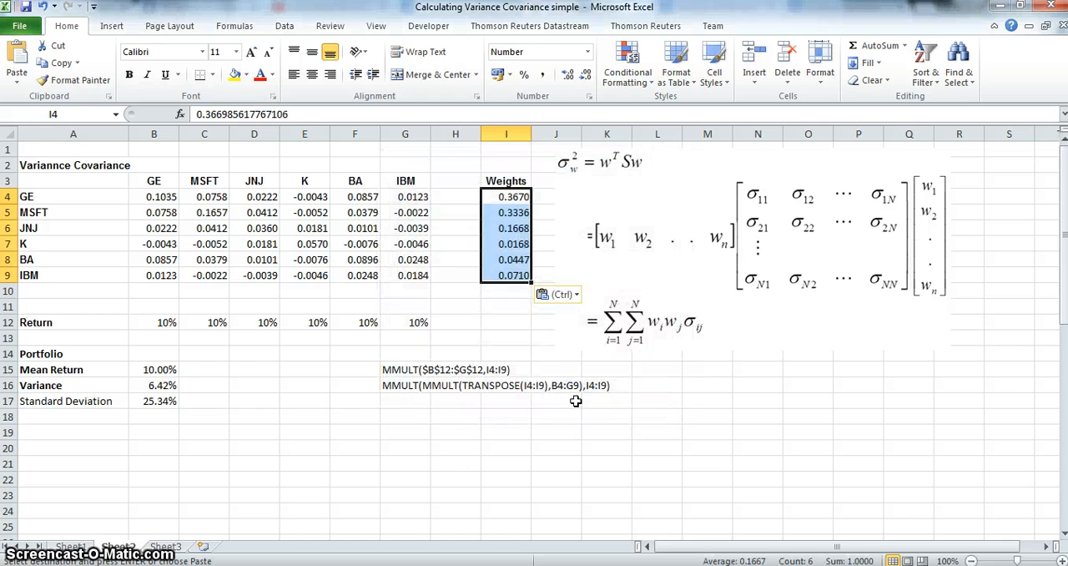
click(163, 369)
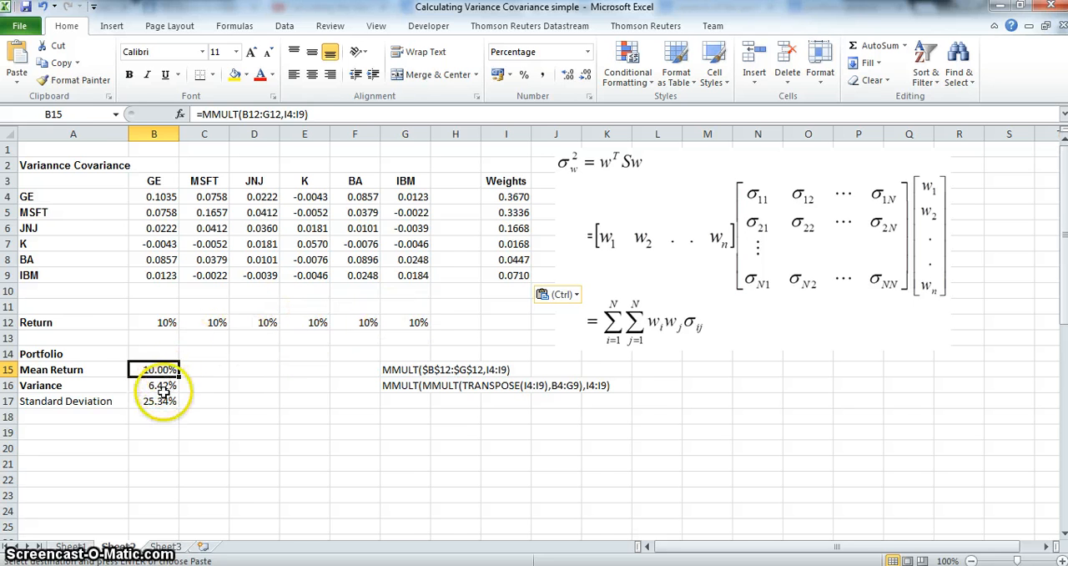
Copy the six stocks' average returns in B35:G35 on Sheet1
click(82, 546)
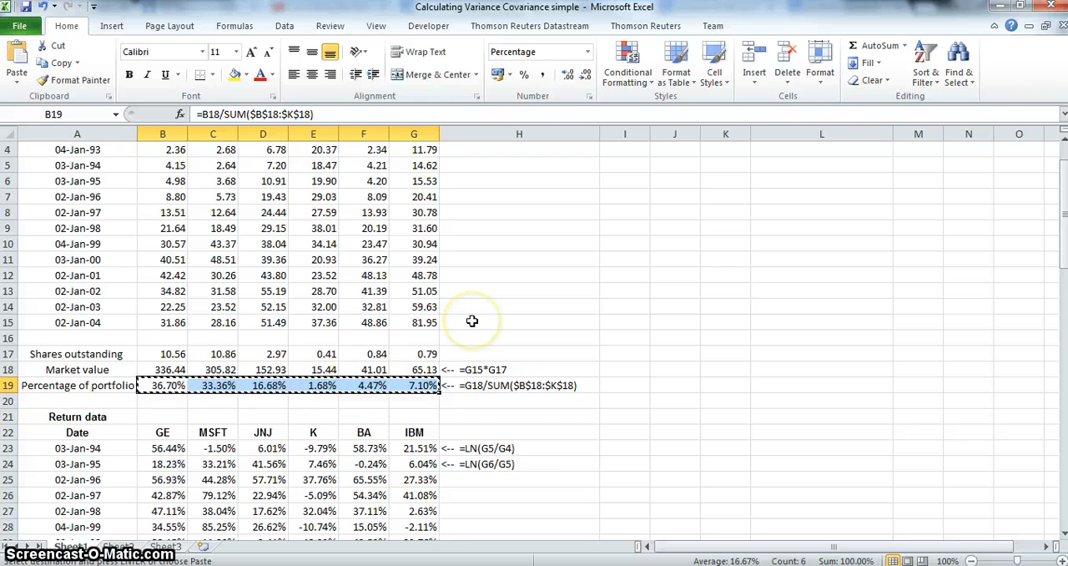
scroll(472, 320, down, 4)
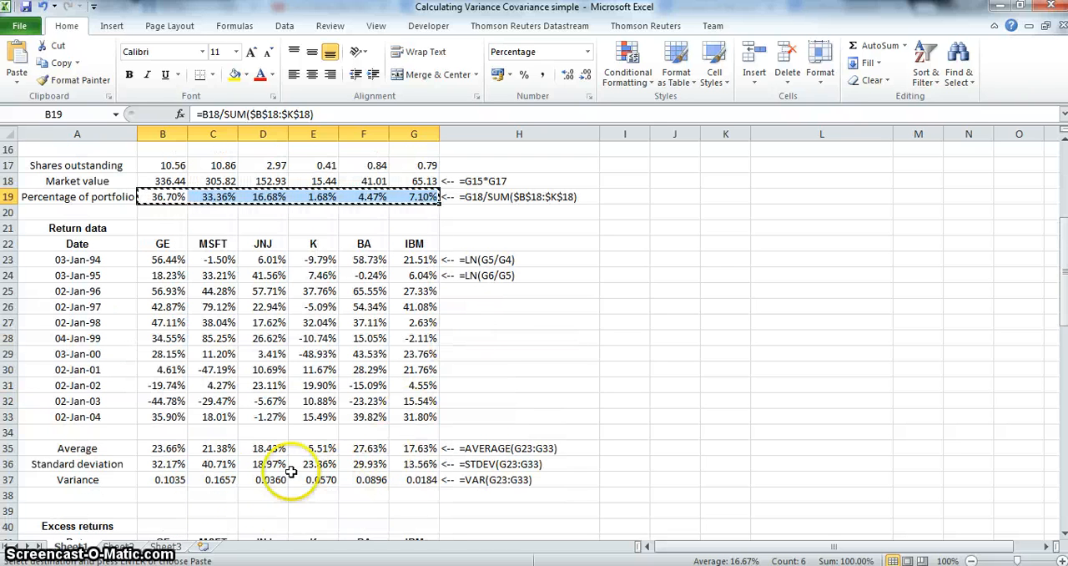
drag(164, 446, 414, 448)
right_click(408, 448)
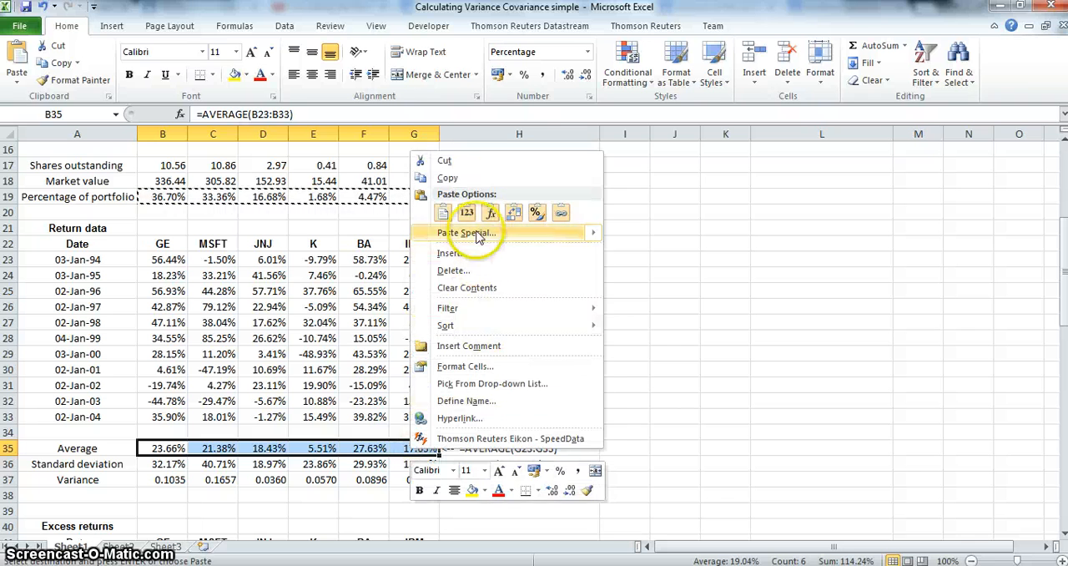
click(469, 181)
Paste the copied average returns as values into the Return row on Sheet2, starting at cell B12, without transposing
click(117, 546)
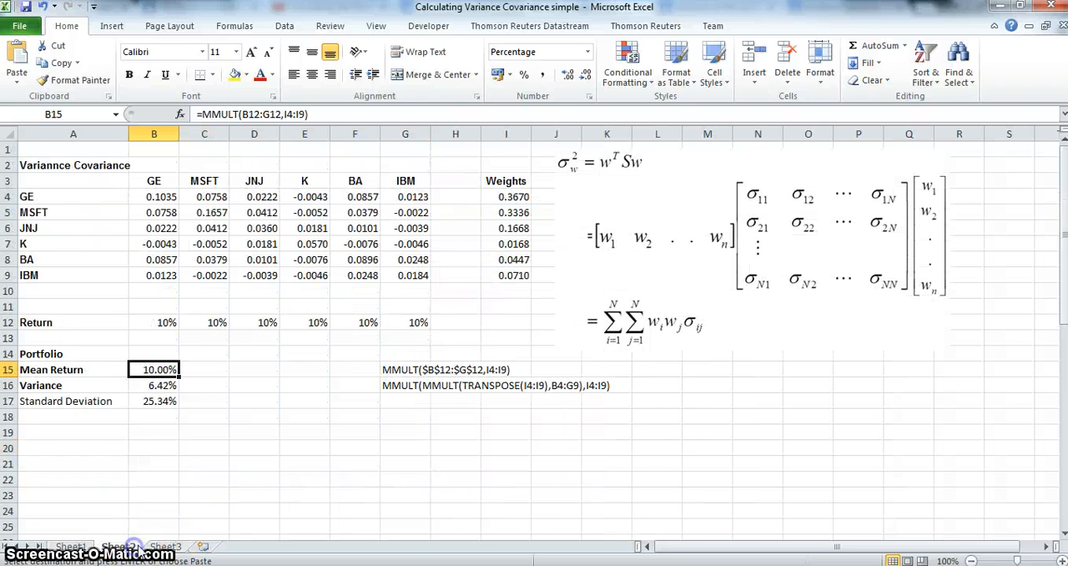
click(156, 320)
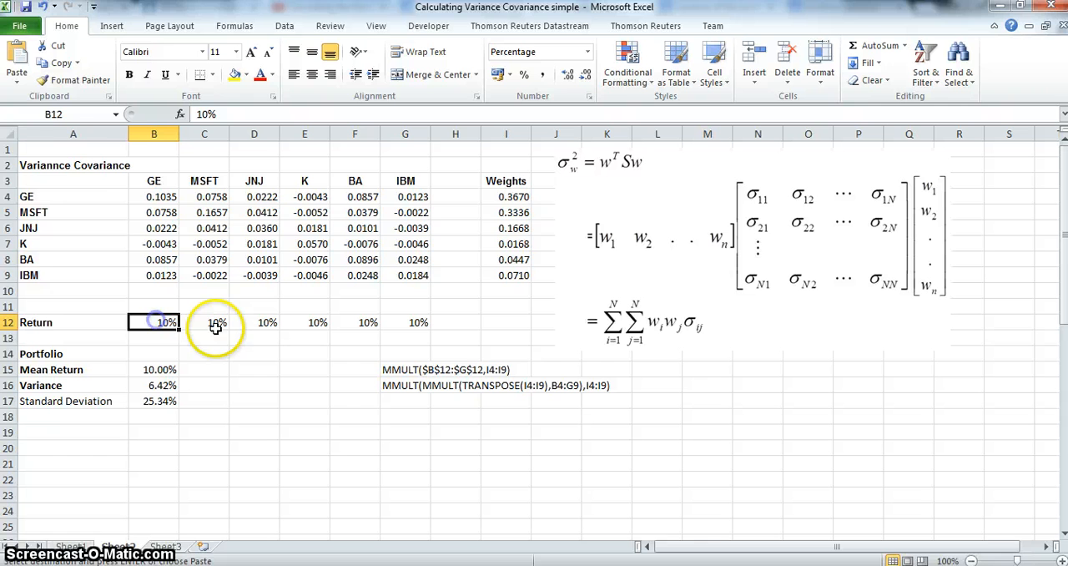
click(17, 76)
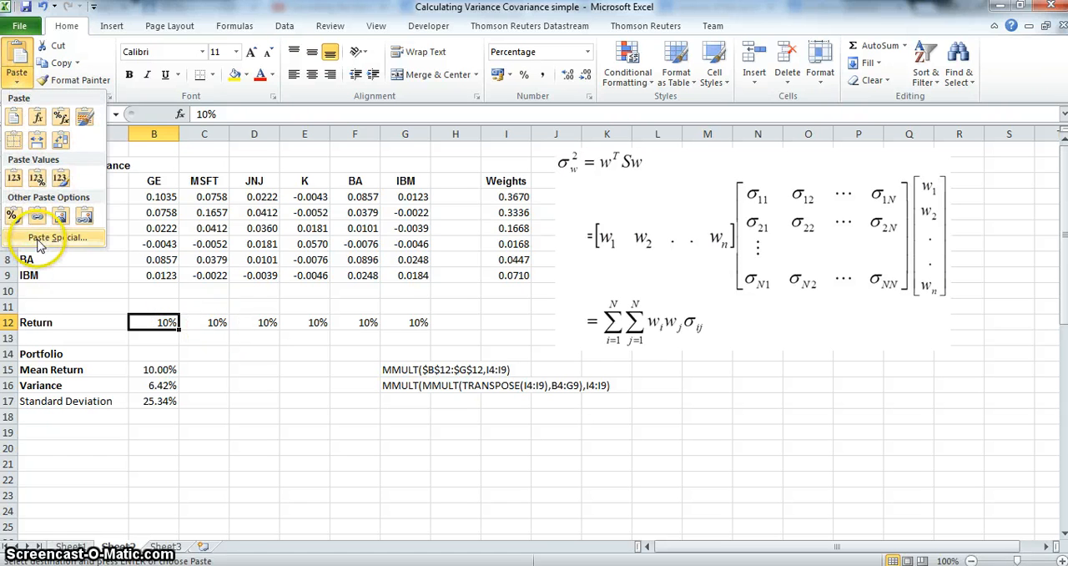
click(57, 237)
click(409, 233)
click(547, 368)
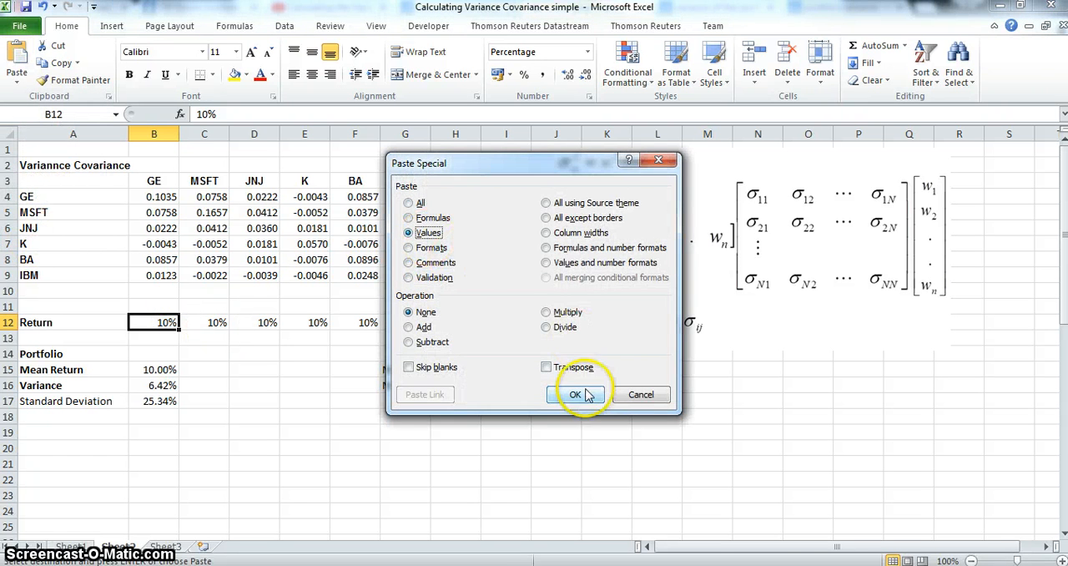
click(575, 394)
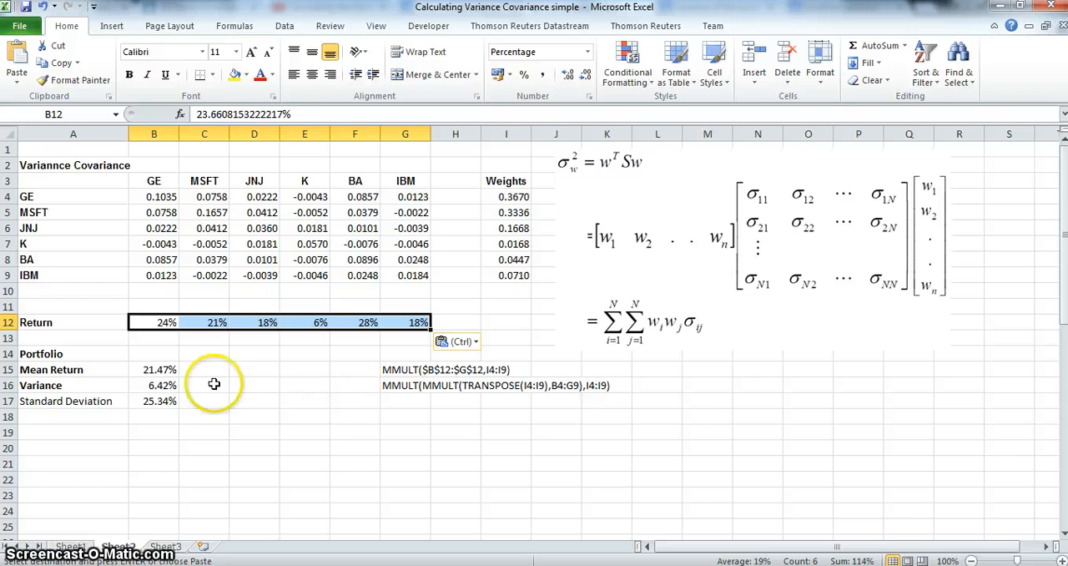
click(157, 367)
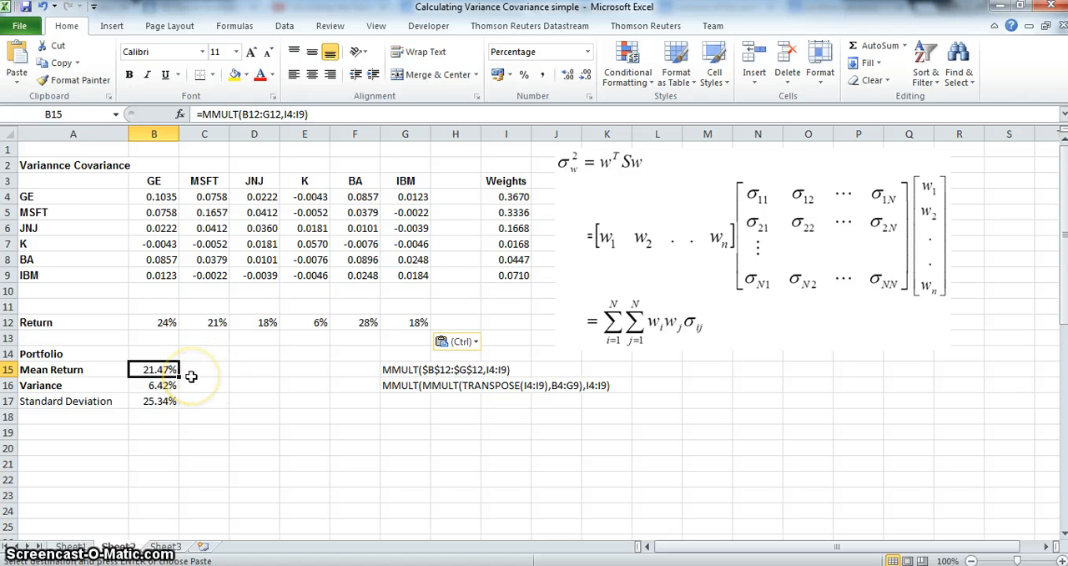
Make the Standard Deviation label in cell A17 bold
click(87, 401)
click(129, 75)
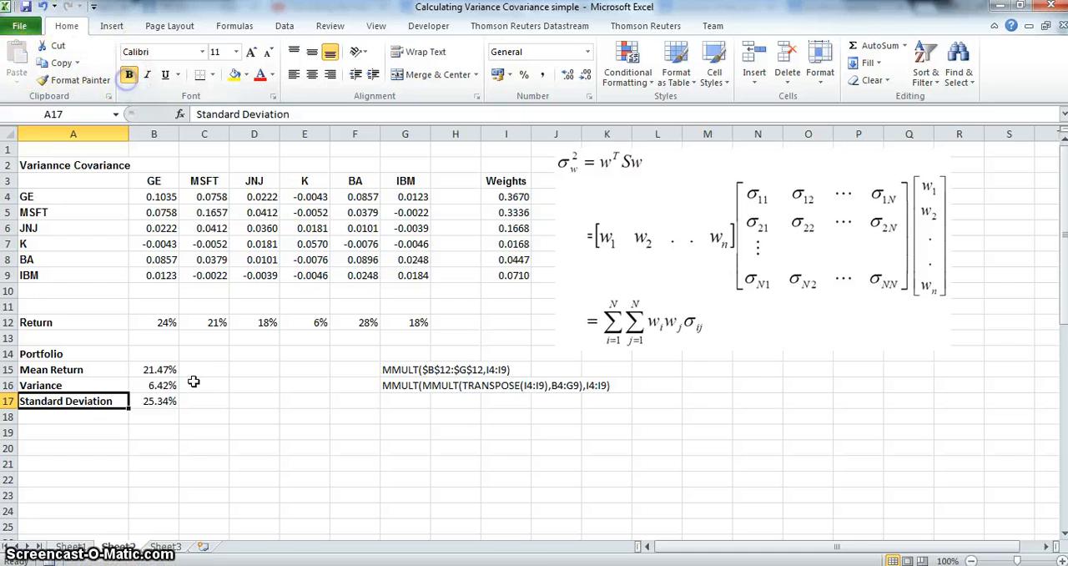
click(211, 429)
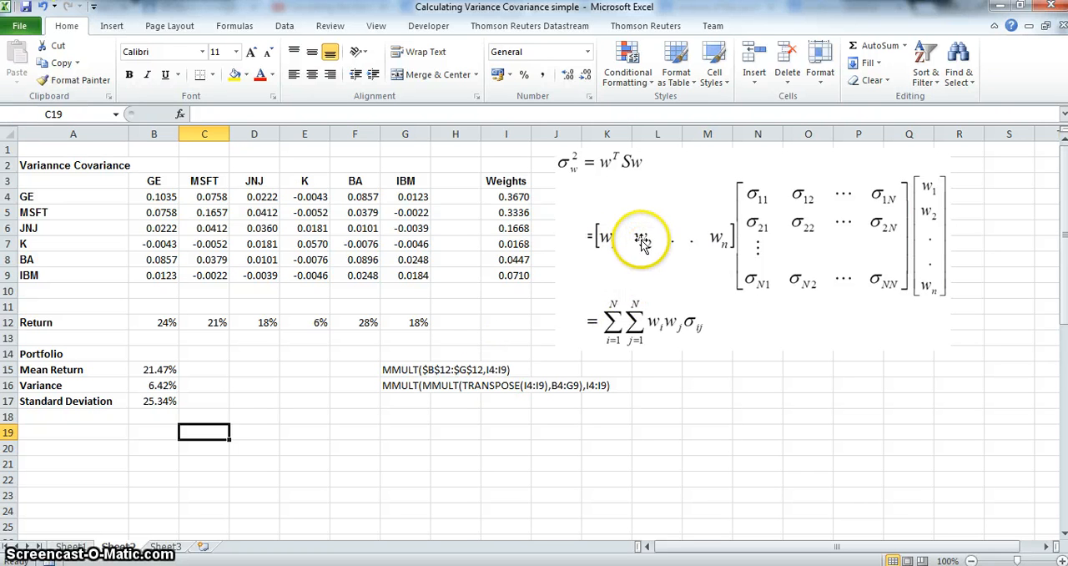
Open the portfolio variance array formula in cell B16 for editing to examine its referenced ranges
click(157, 387)
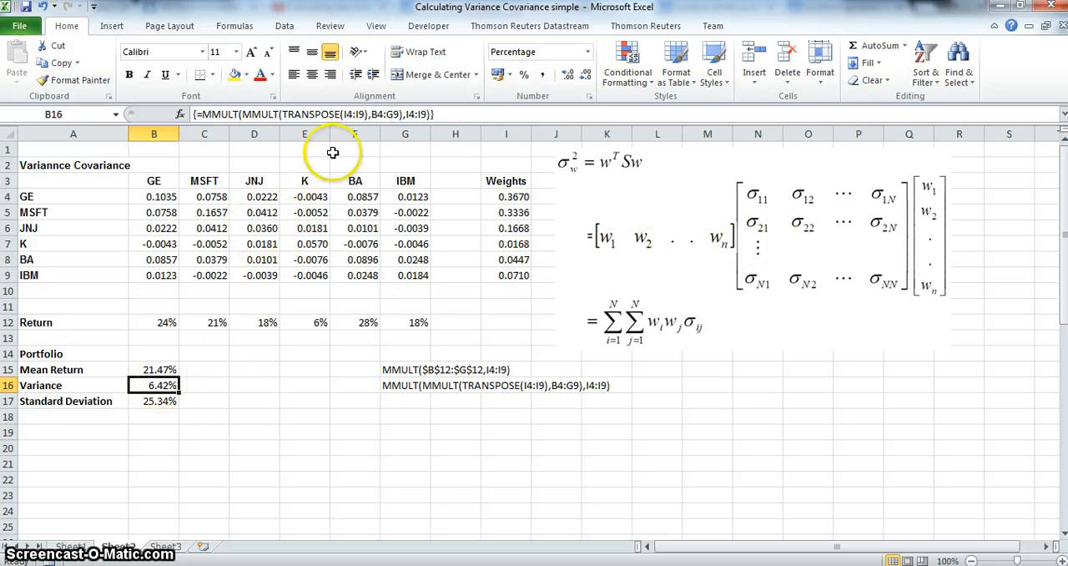
drag(387, 115, 370, 151)
click(442, 113)
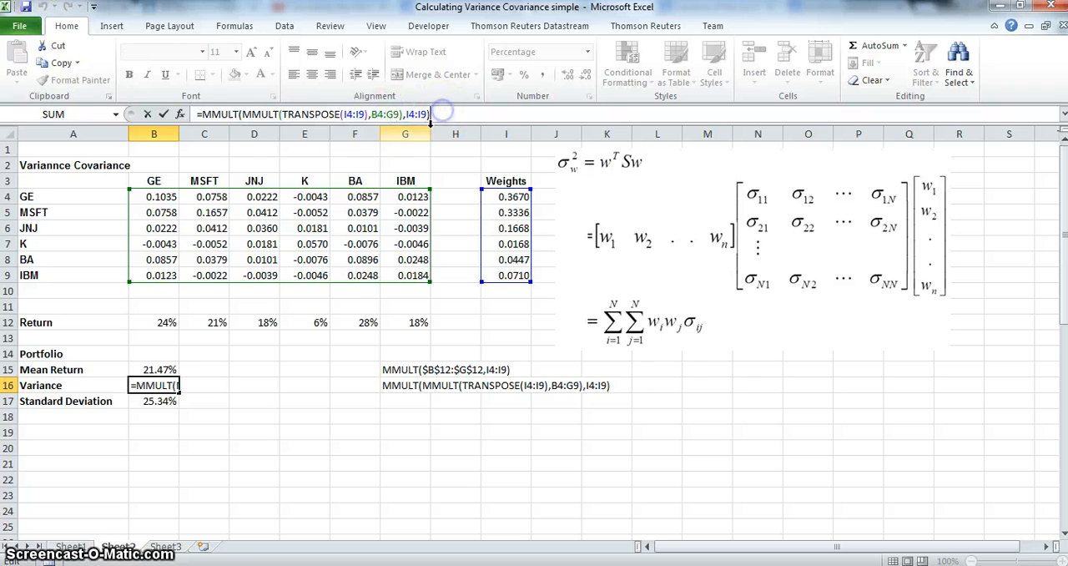